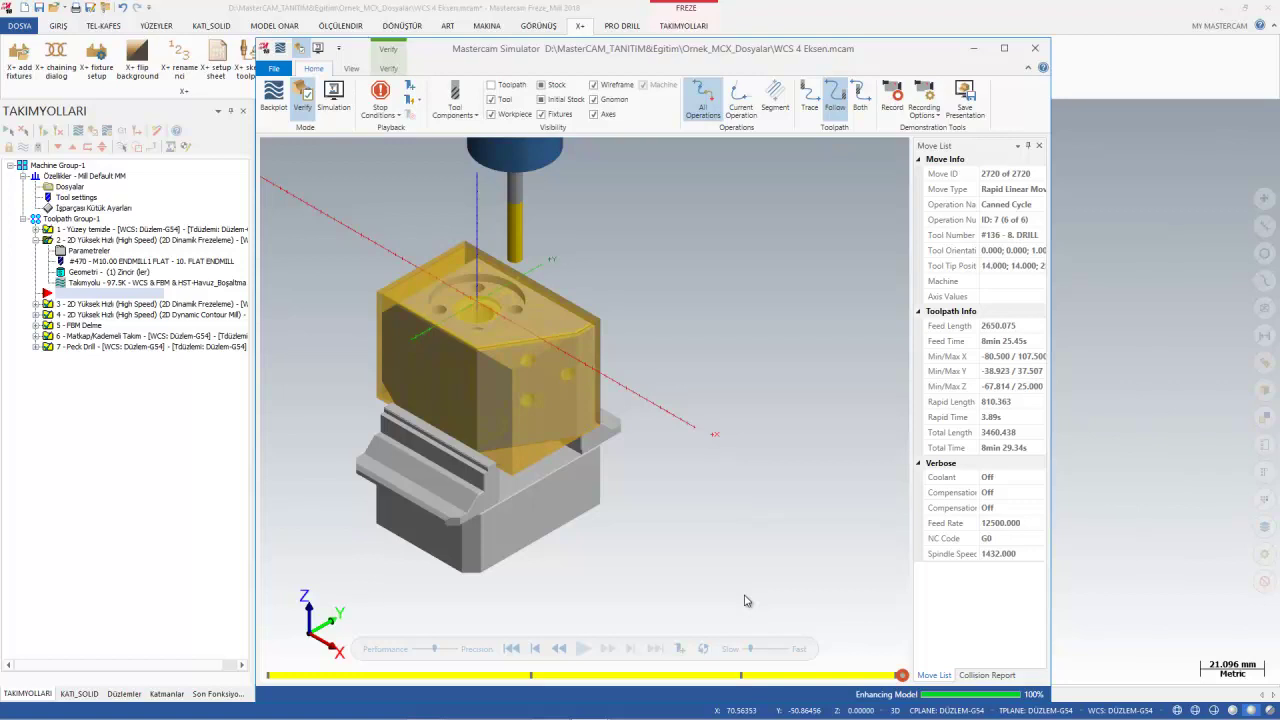
Replay the block's Verify simulation from move 1 in Mastercam Simulator
{"action": "left_click", "coordinate": [582, 648]}
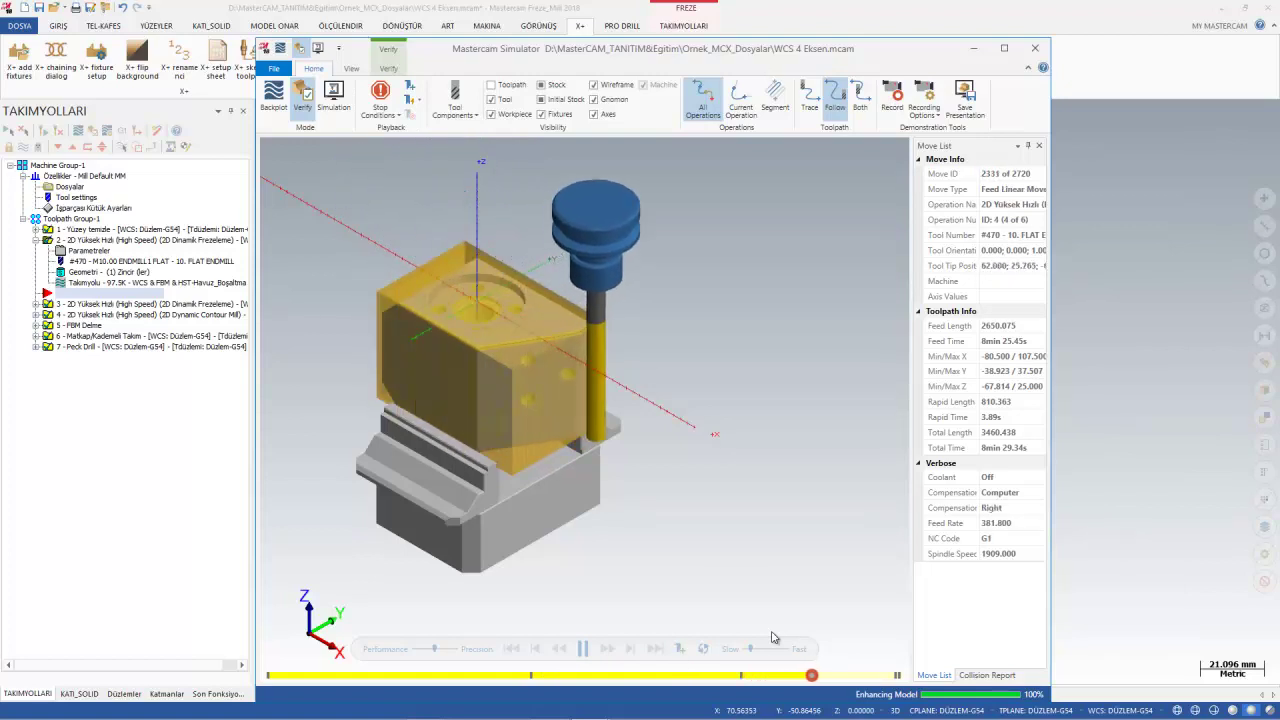
Close the simulator and reload WCS 4 Eksen.mcam from recent files, discarding unsaved changes
{"action": "left_click", "coordinate": [1035, 48]}
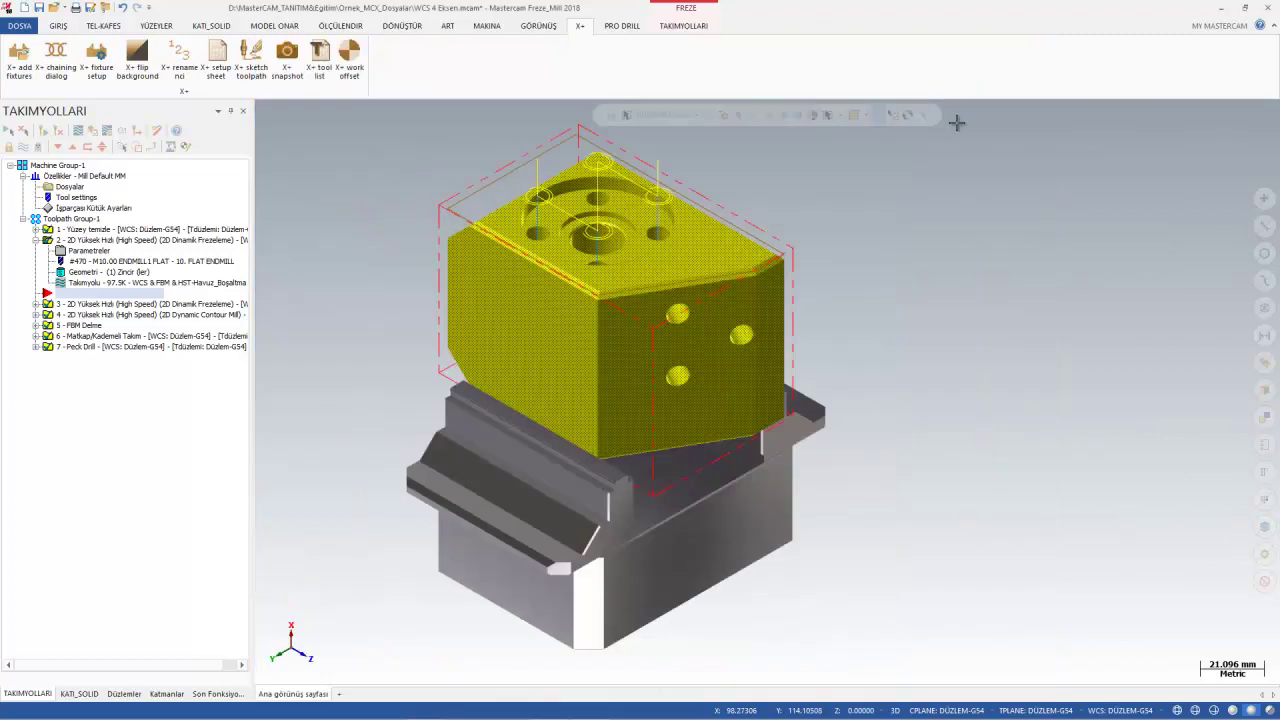
{"action": "left_click", "coordinate": [16, 26]}
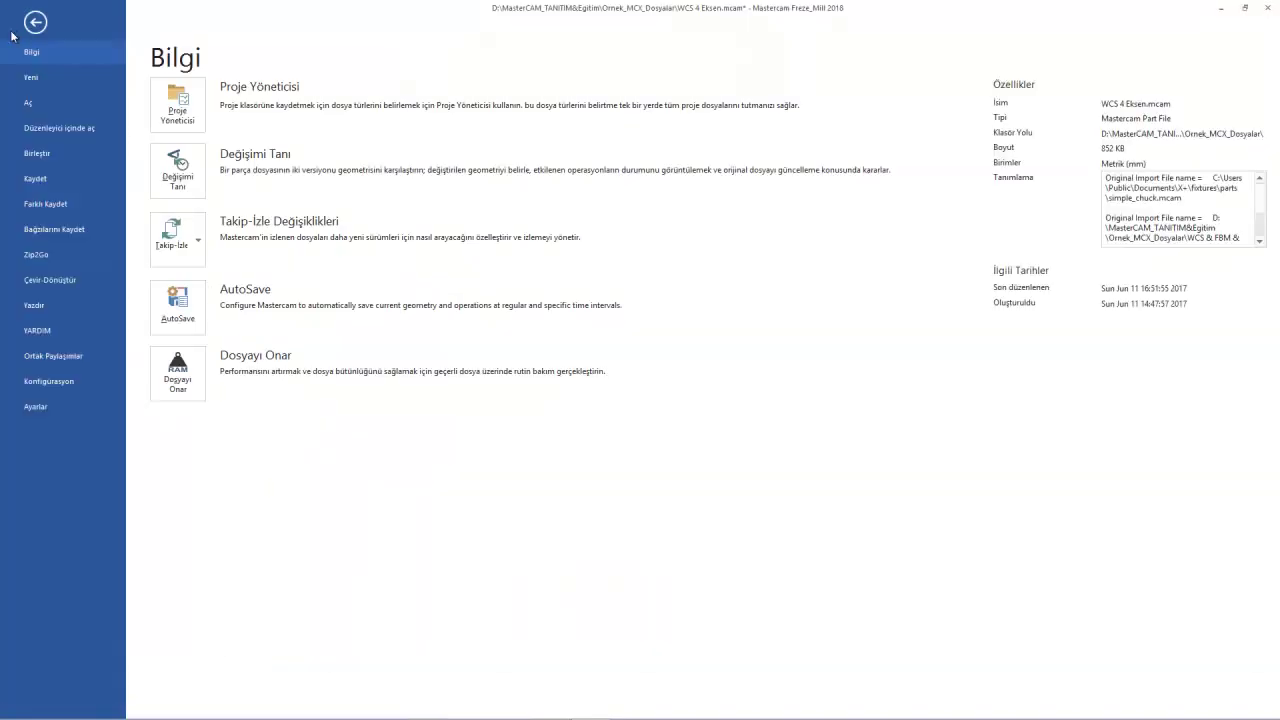
{"action": "left_click", "coordinate": [28, 106]}
{"action": "left_click", "coordinate": [302, 76]}
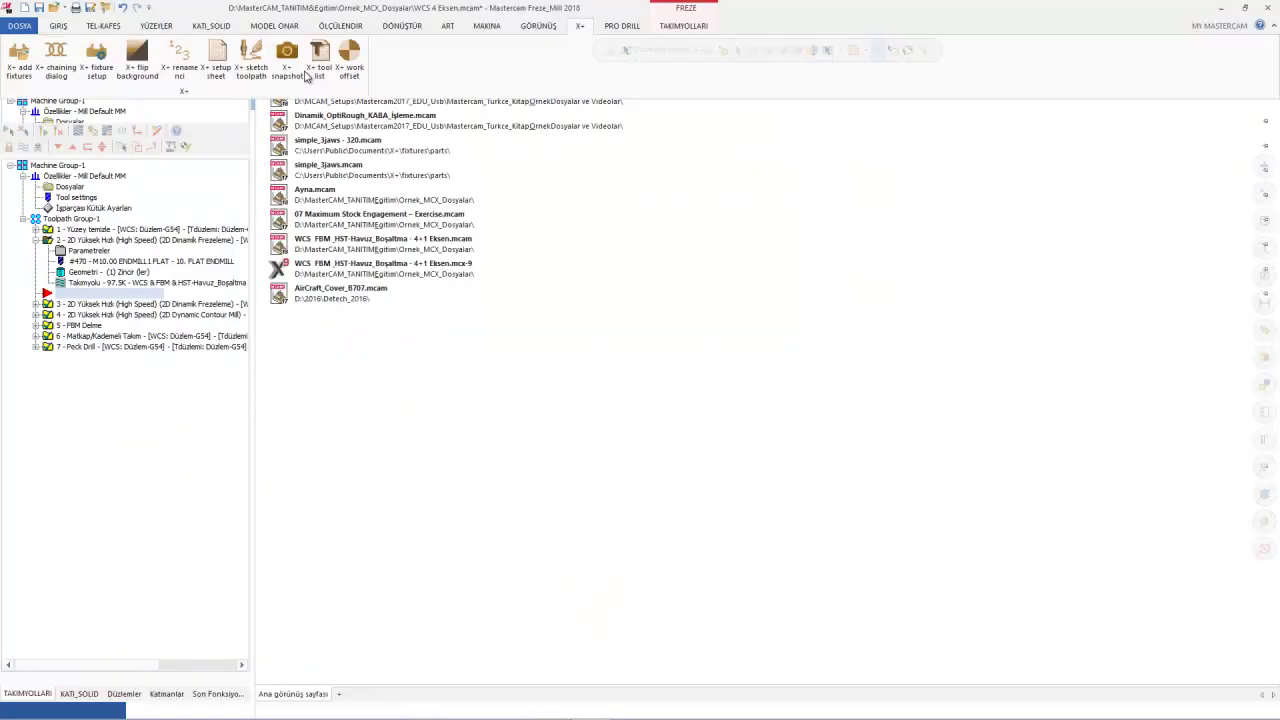
{"action": "left_click", "coordinate": [675, 390]}
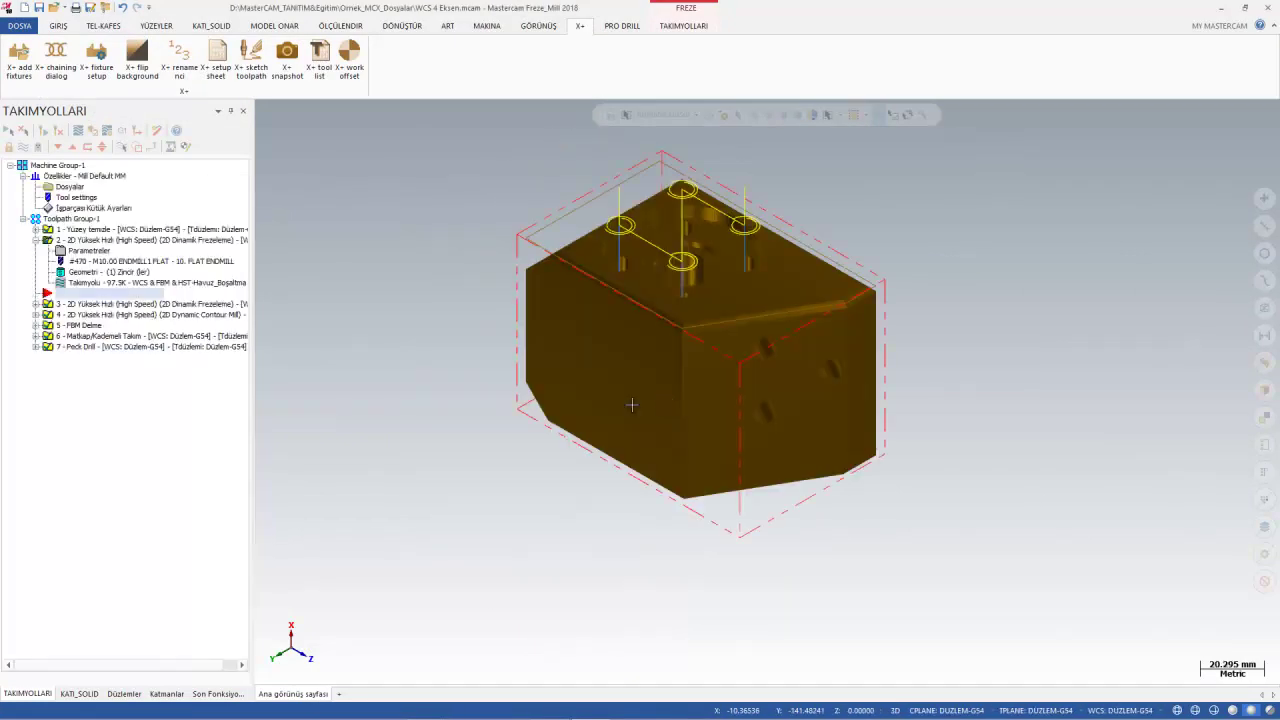
{"action": "middle_click_drag", "start_coordinate": [597, 479], "coordinate": [518, 448]}
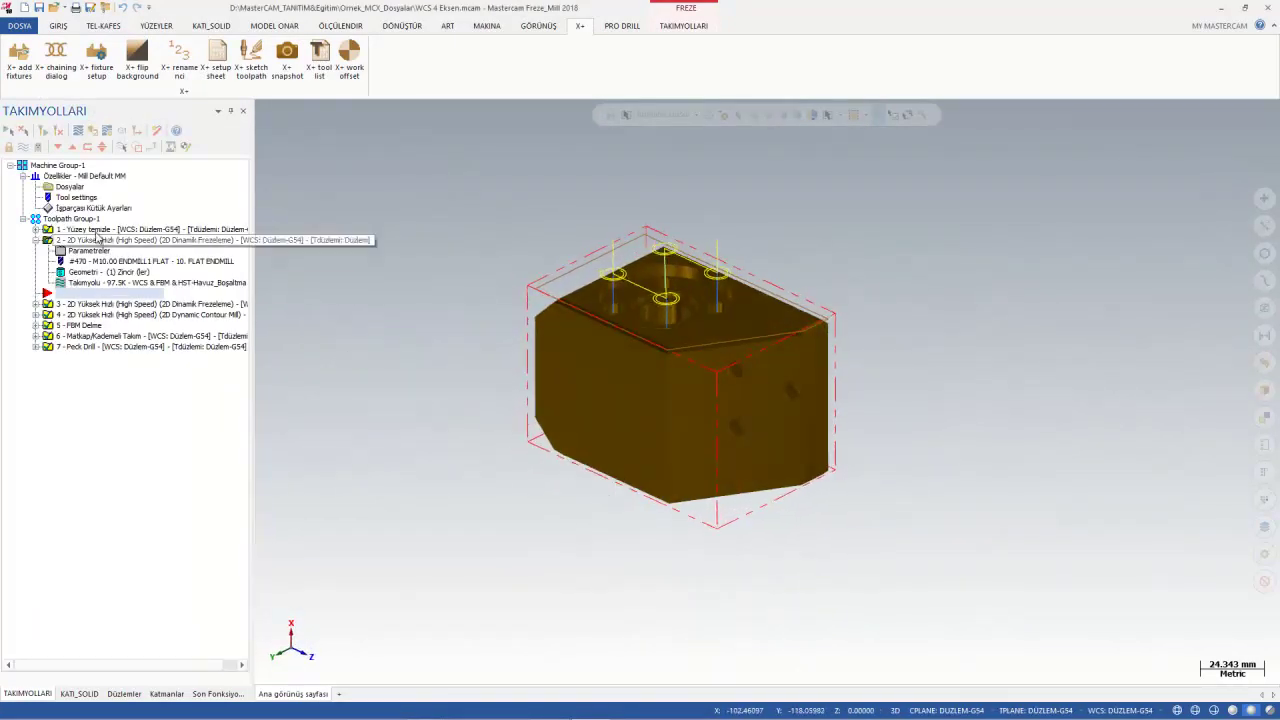
Play the full toolpath backplot over the bare block, then close the backplot dialog
{"action": "left_click", "coordinate": [78, 131]}
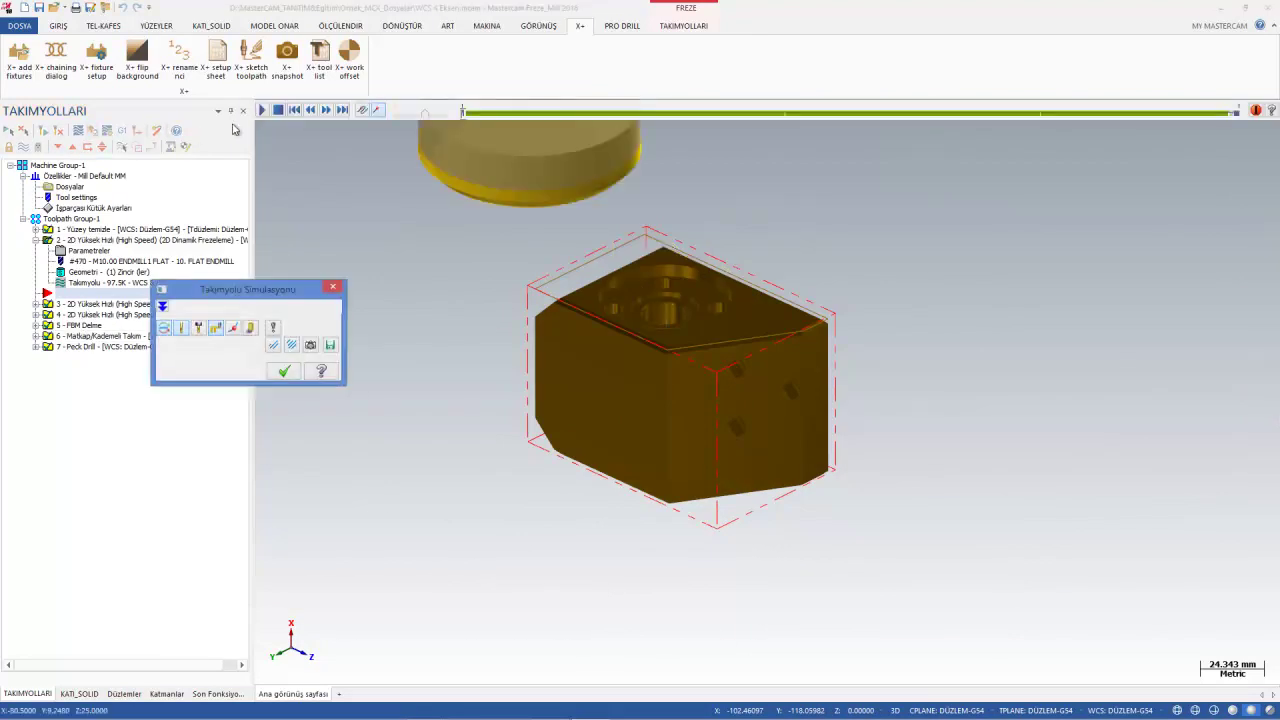
{"action": "left_click", "coordinate": [263, 111]}
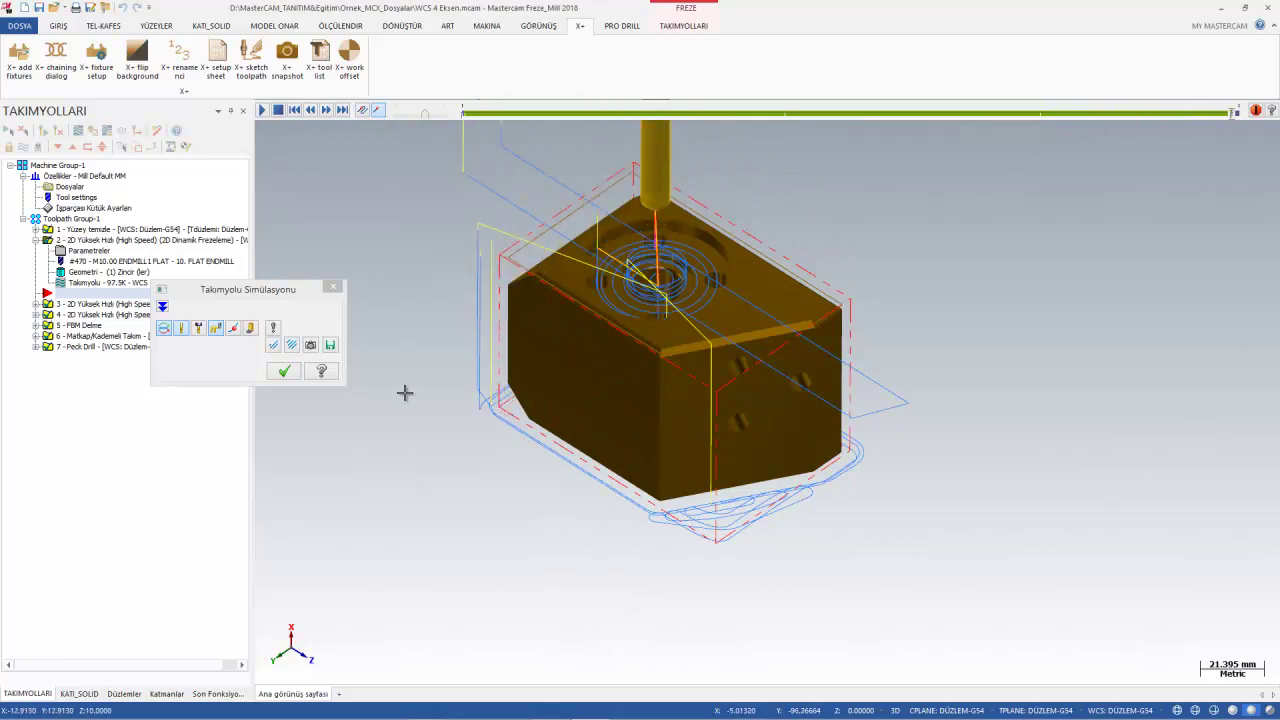
{"action": "left_click", "coordinate": [286, 372]}
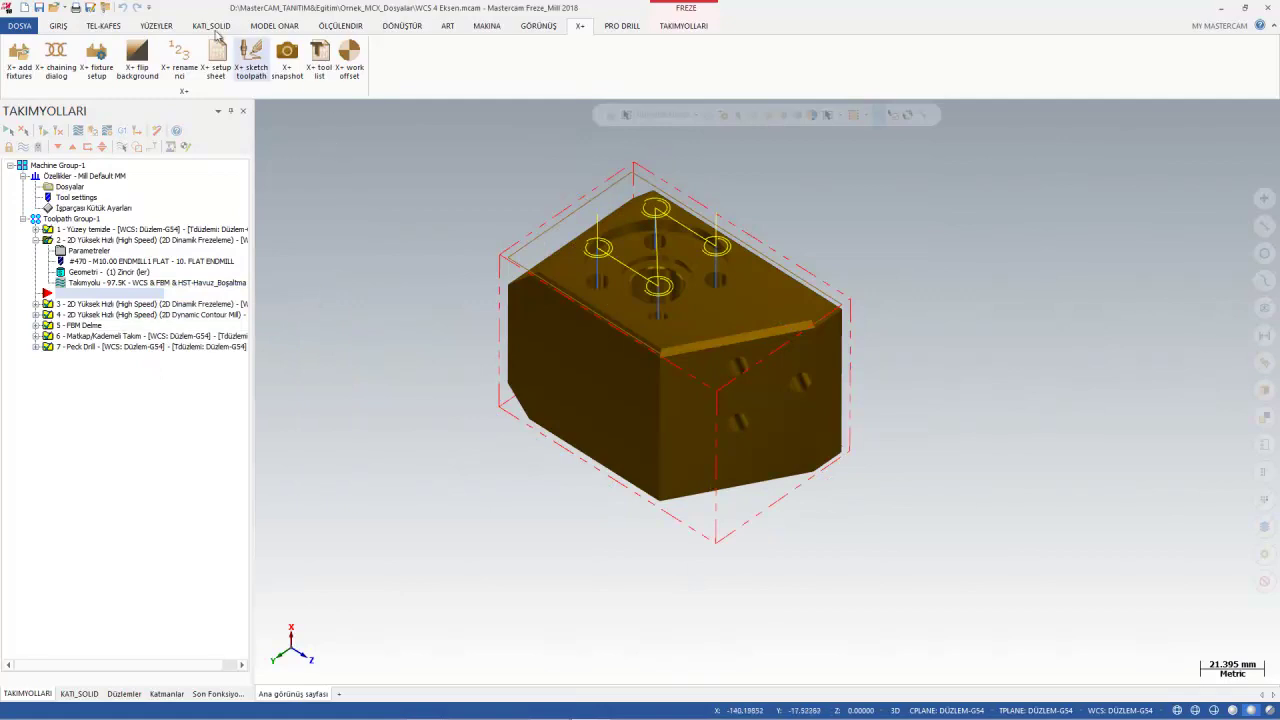
Preview fixtures in X+ Add fixtures and add simple_chuck under the block
{"action": "left_click", "coordinate": [59, 27]}
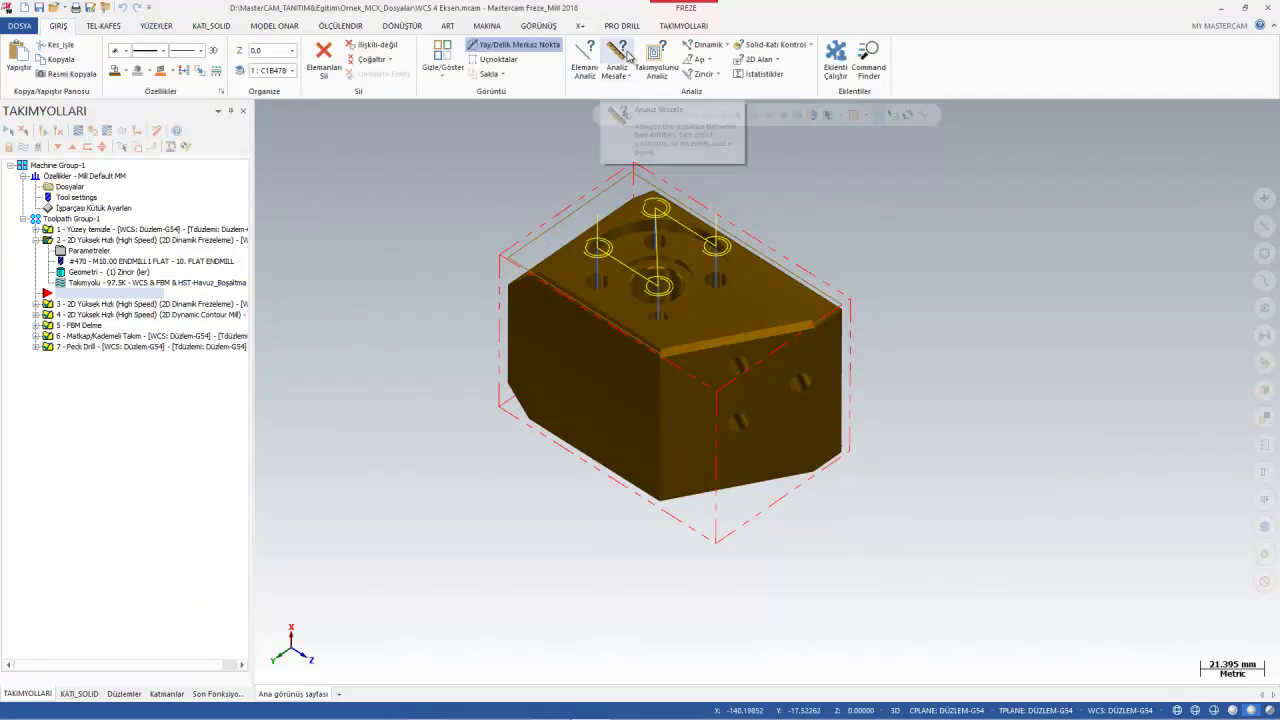
{"action": "left_click", "coordinate": [582, 29]}
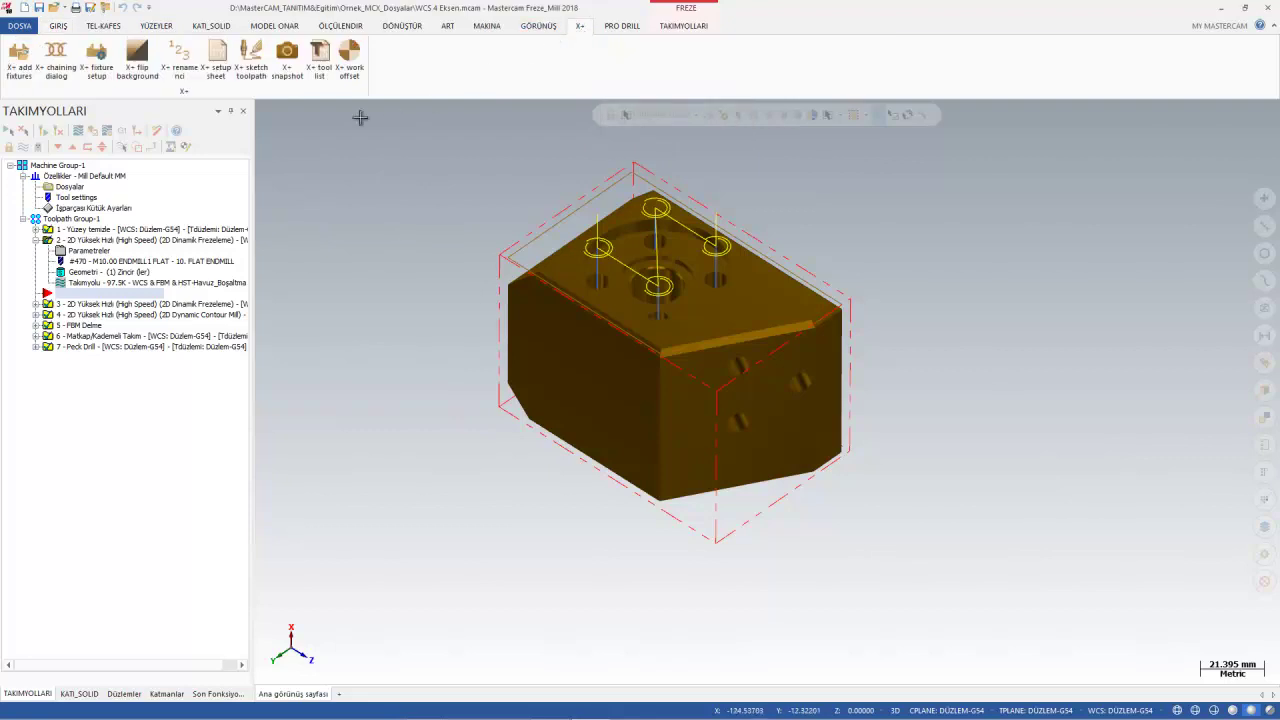
{"action": "left_click", "coordinate": [20, 70]}
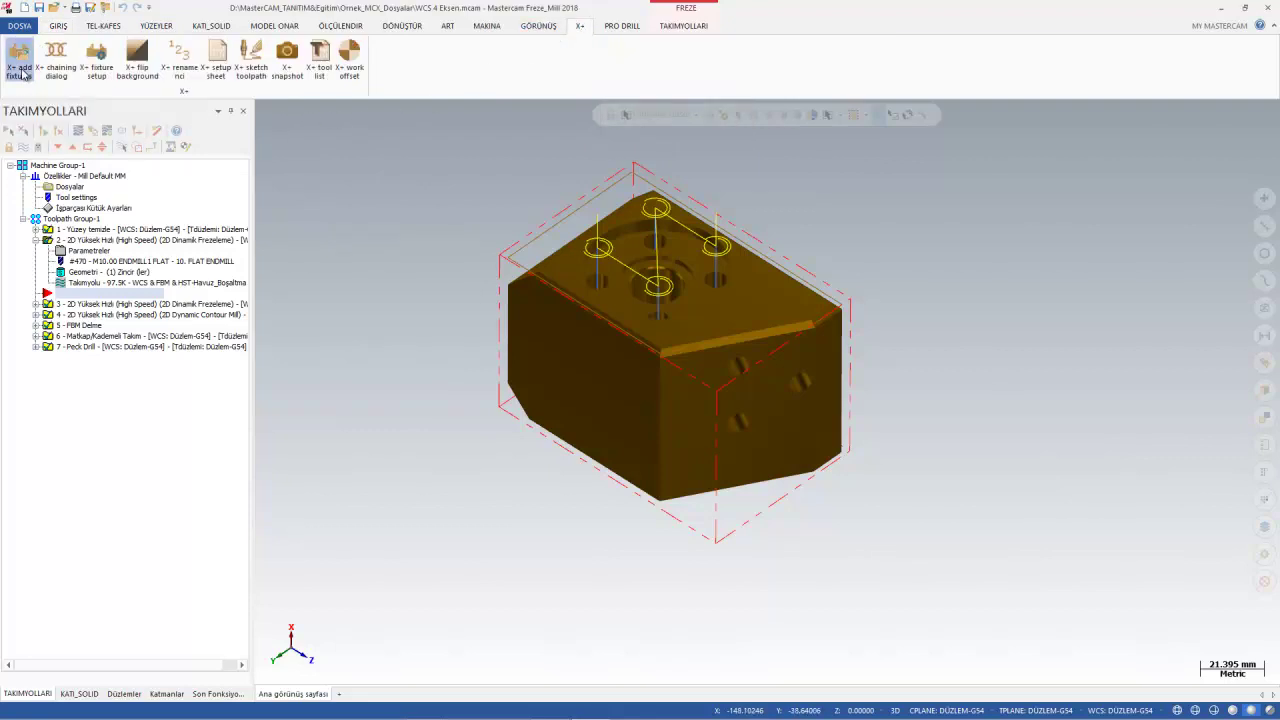
{"action": "left_click_drag", "start_coordinate": [294, 184], "coordinate": [199, 124]}
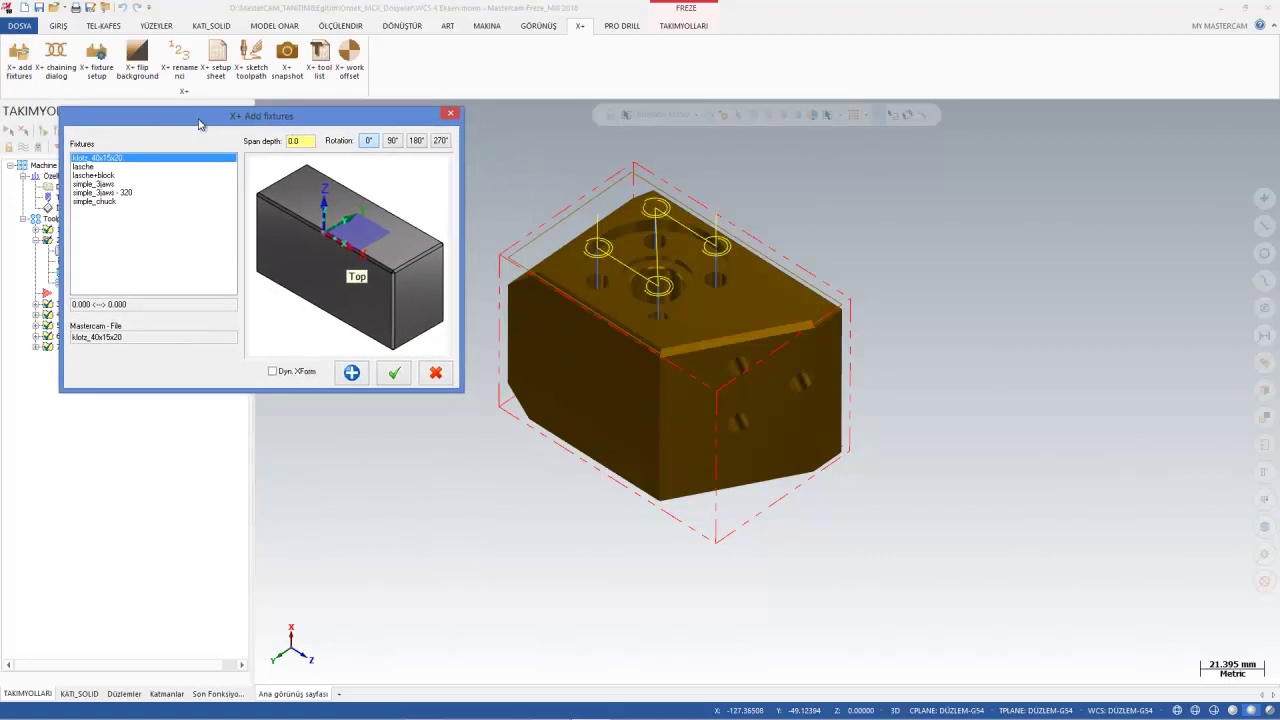
{"action": "left_click", "coordinate": [94, 167]}
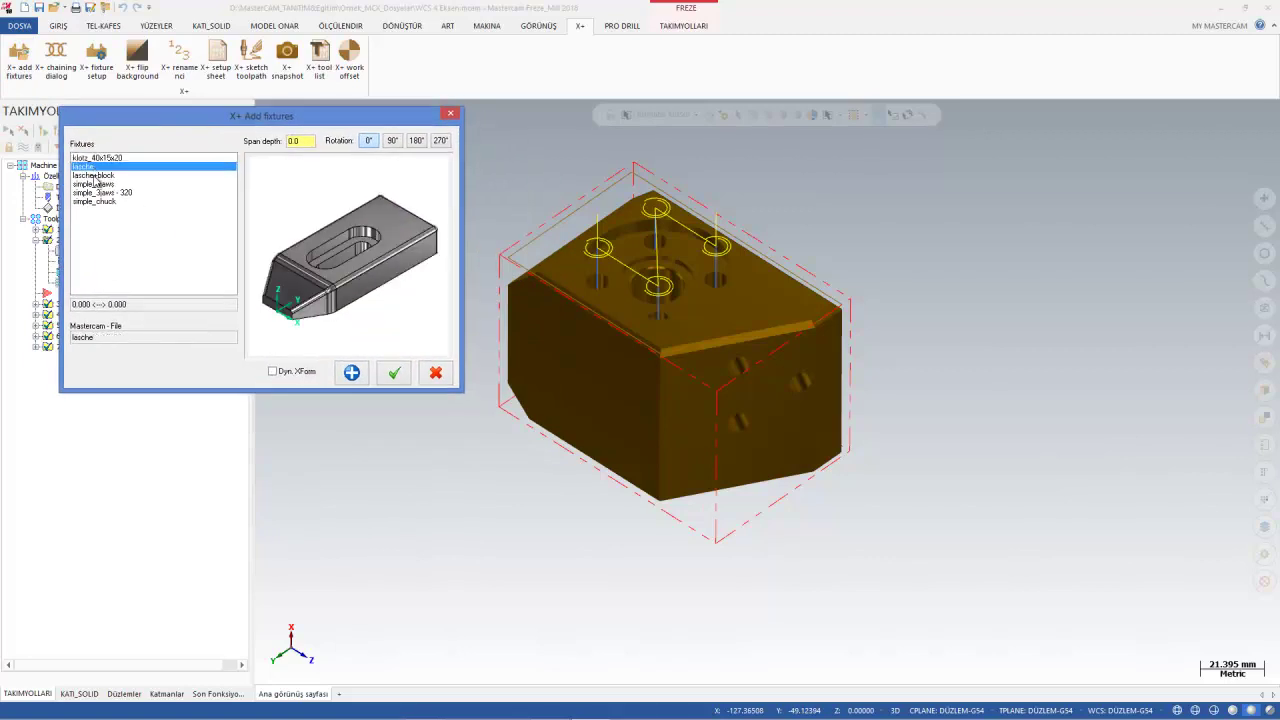
{"action": "left_click", "coordinate": [98, 184]}
{"action": "left_click", "coordinate": [100, 178]}
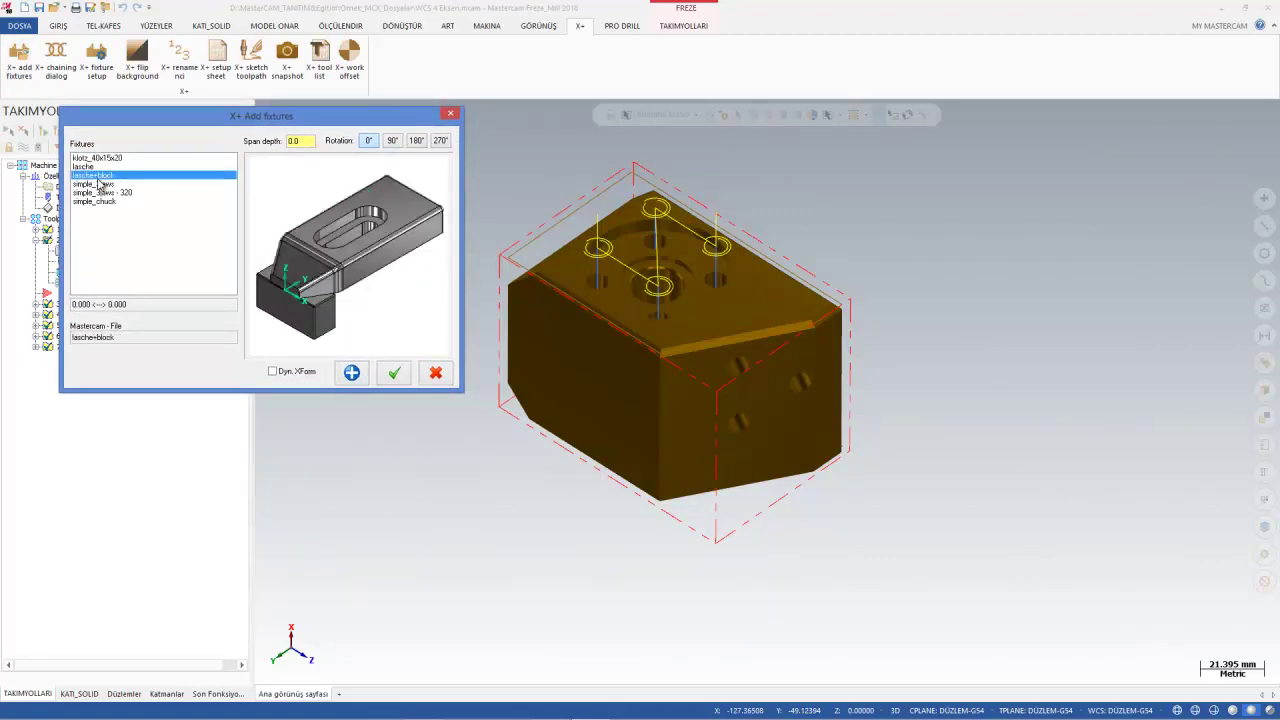
{"action": "left_click", "coordinate": [99, 192]}
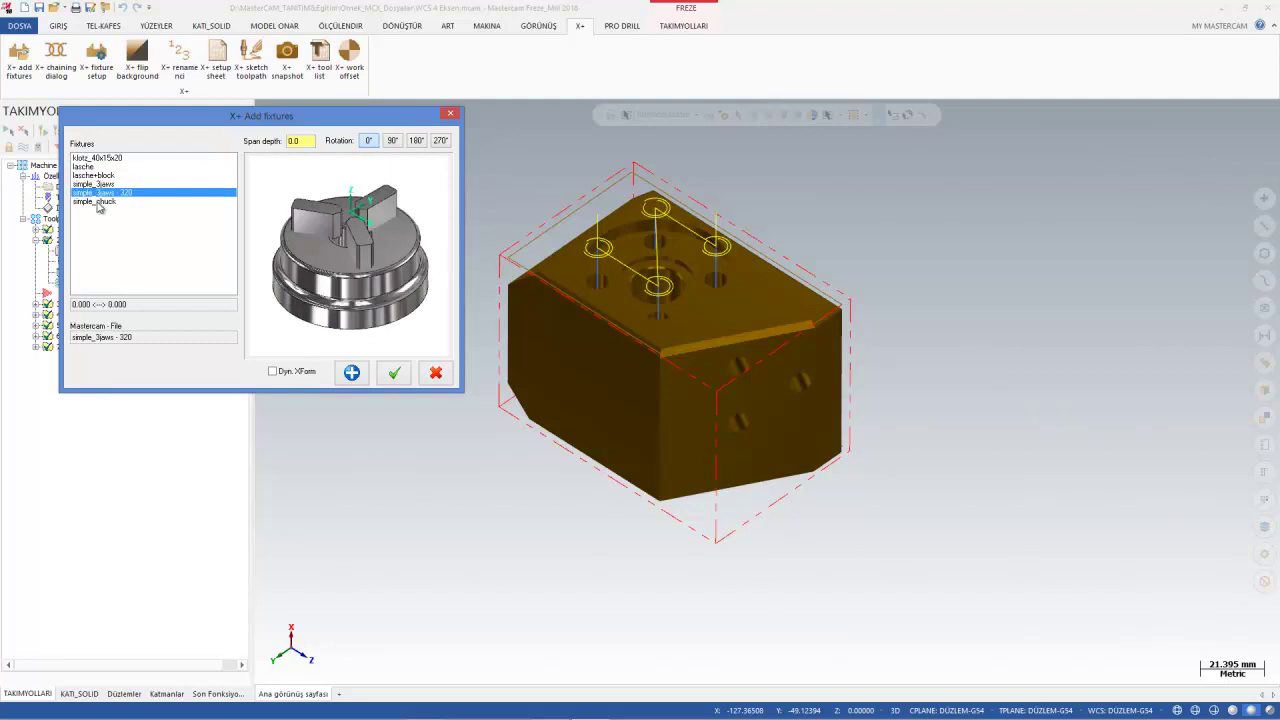
{"action": "left_click", "coordinate": [99, 203]}
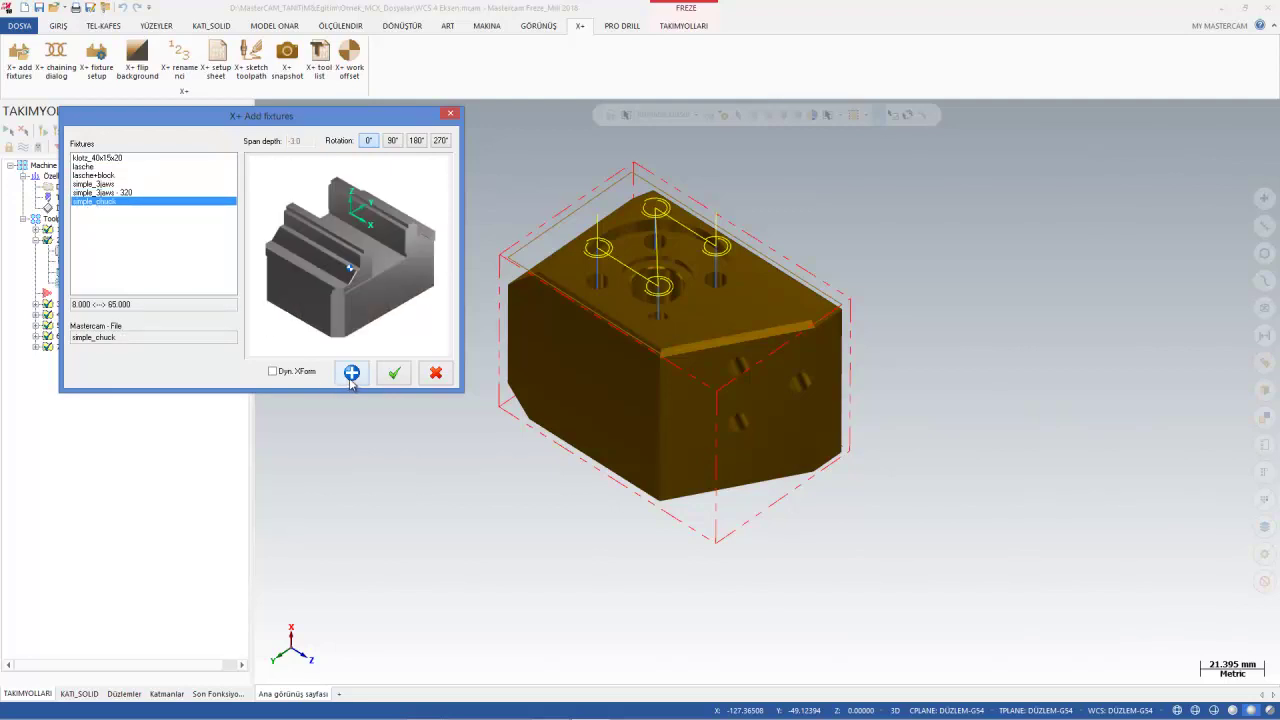
{"action": "left_click", "coordinate": [393, 374]}
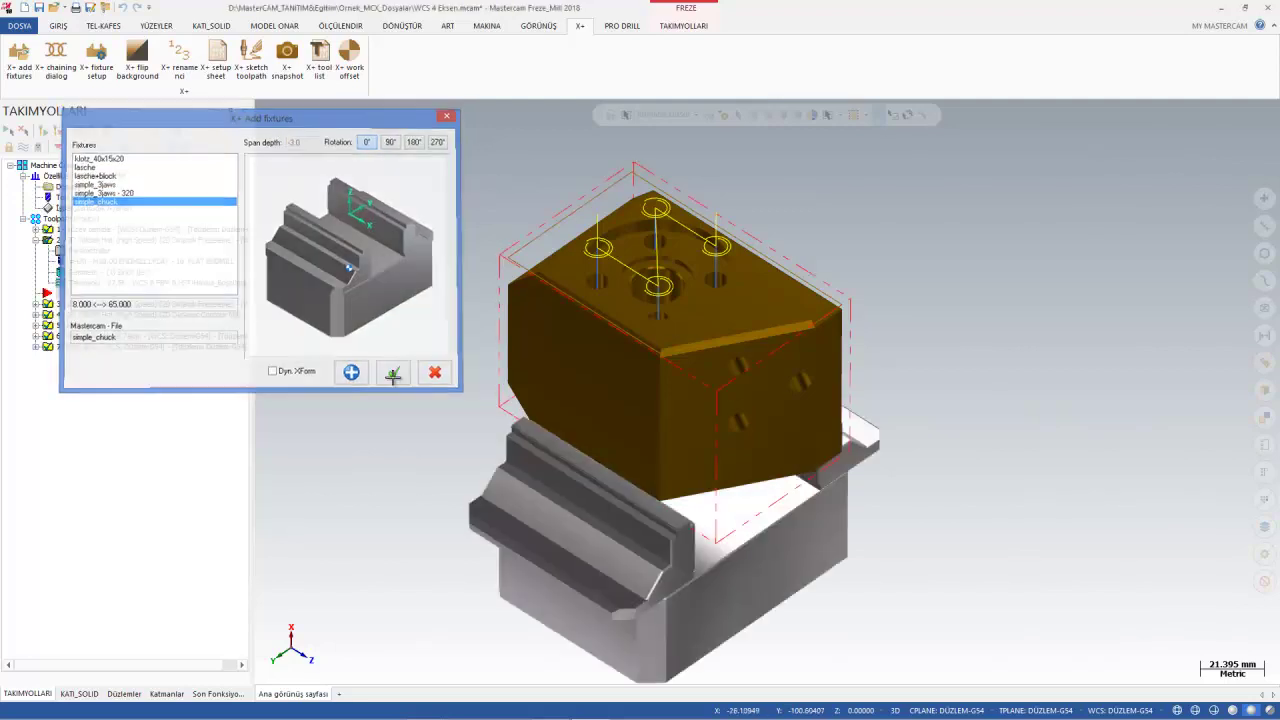
{"action": "mouse_move", "coordinate": [478, 457]}
{"action": "middle_mouse_down"}
{"action": "mouse_move", "coordinate": [521, 438]}
{"action": "mouse_move", "coordinate": [437, 380]}
{"action": "mouse_move", "coordinate": [400, 414]}
{"action": "mouse_move", "coordinate": [487, 472]}
{"action": "mouse_move", "coordinate": [631, 534]}
{"action": "mouse_move", "coordinate": [605, 532]}
{"action": "mouse_move", "coordinate": [586, 517]}
{"action": "mouse_move", "coordinate": [623, 506]}
{"action": "mouse_move", "coordinate": [714, 546]}
{"action": "mouse_move", "coordinate": [890, 320]}
{"action": "middle_mouse_up"}
Switch to Isometric (WCS) view and launch Verify for the vise-held block
{"action": "right_click", "coordinate": [900, 306]}
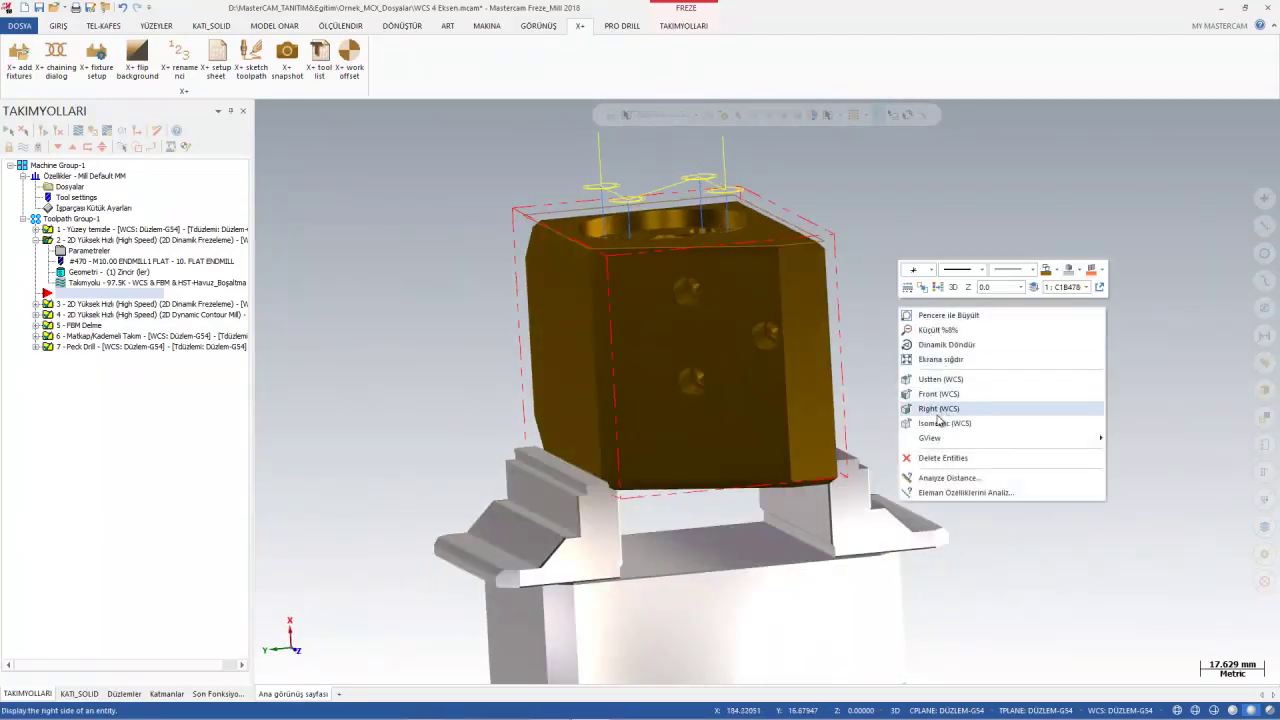
{"action": "left_click", "coordinate": [938, 422]}
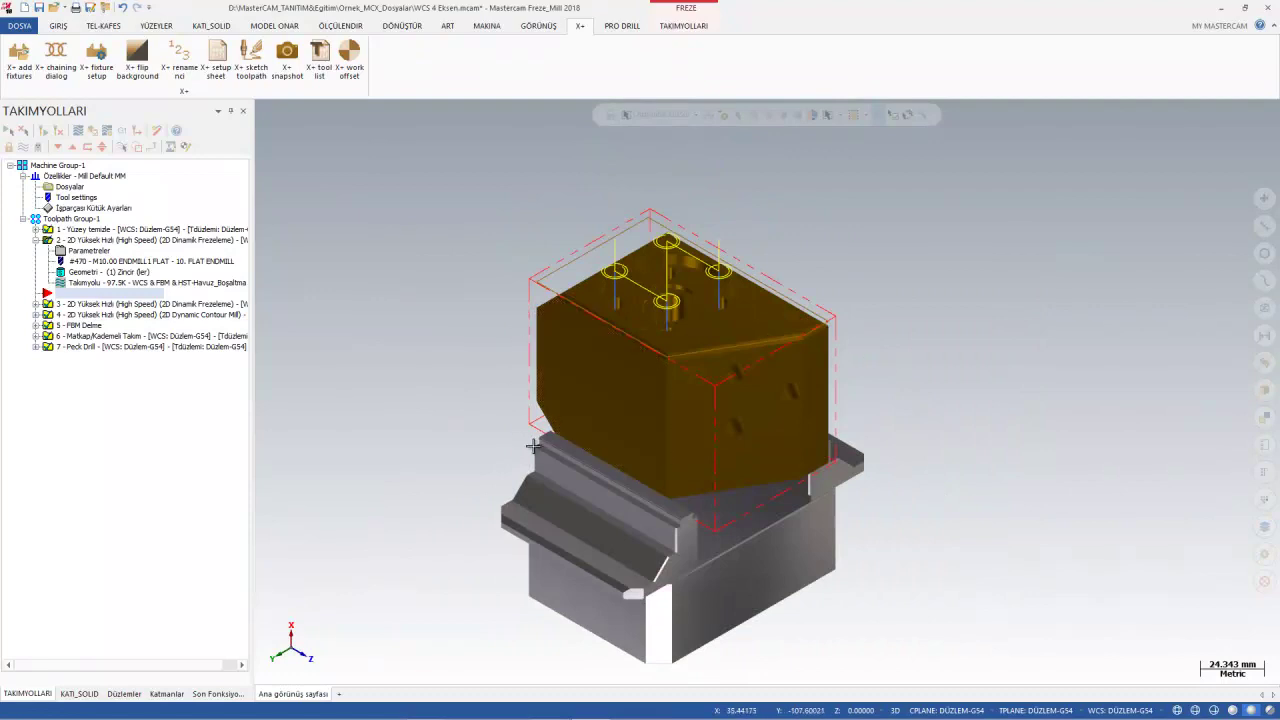
{"action": "scroll", "coordinate": [571, 509], "scroll_direction": "down", "scroll_amount": 1}
{"action": "scroll", "coordinate": [584, 596], "scroll_direction": "up", "scroll_amount": 2}
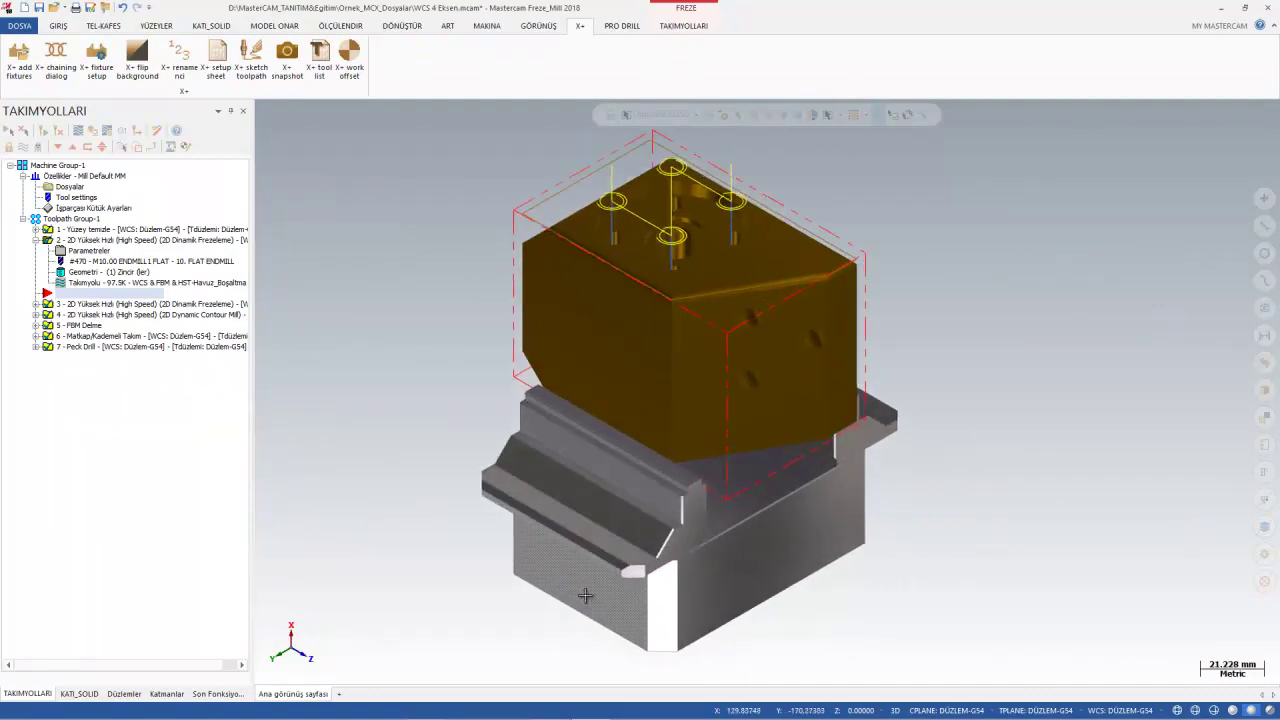
{"action": "scroll", "coordinate": [585, 596], "scroll_direction": "down", "scroll_amount": 1}
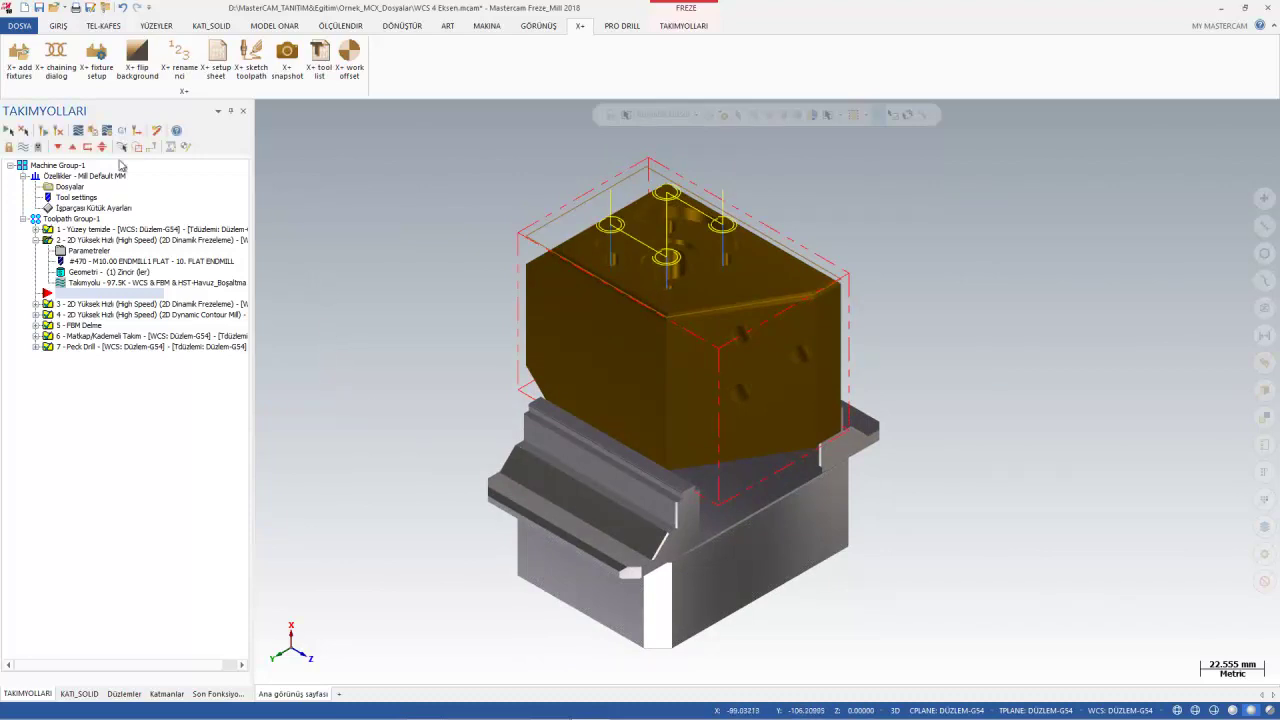
{"action": "left_click", "coordinate": [93, 131]}
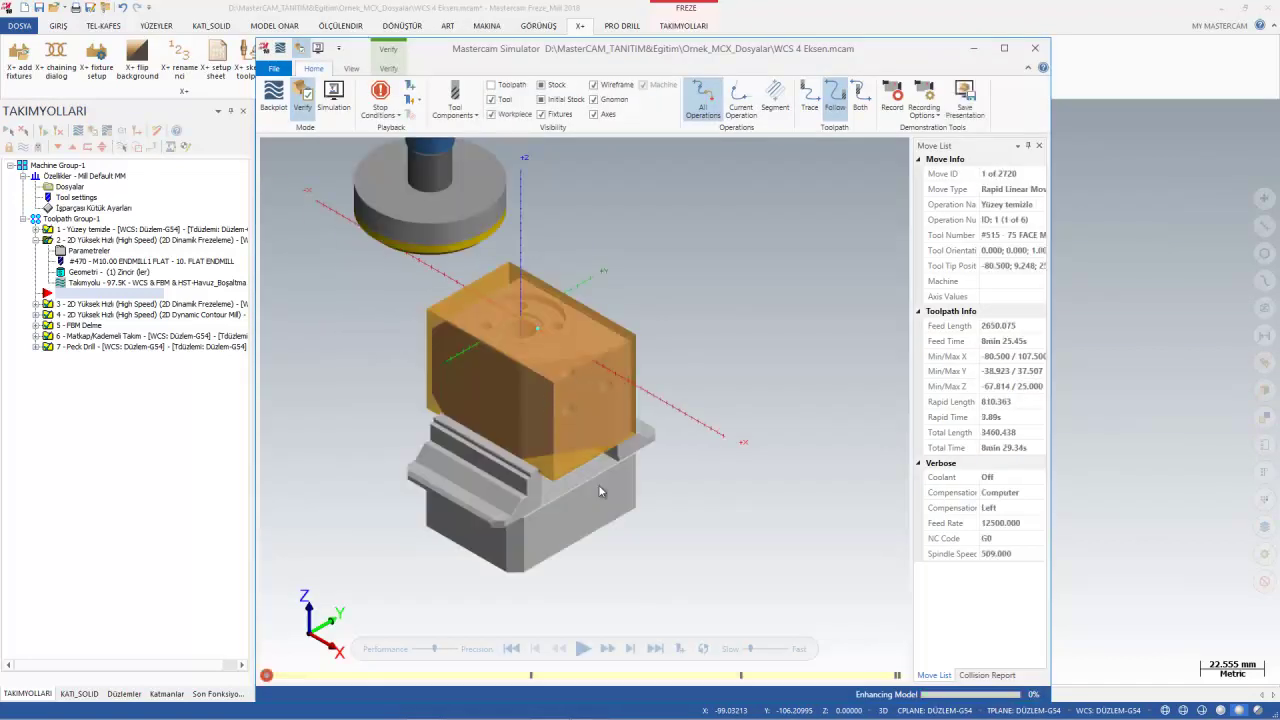
{"action": "mouse_move", "coordinate": [583, 649]}
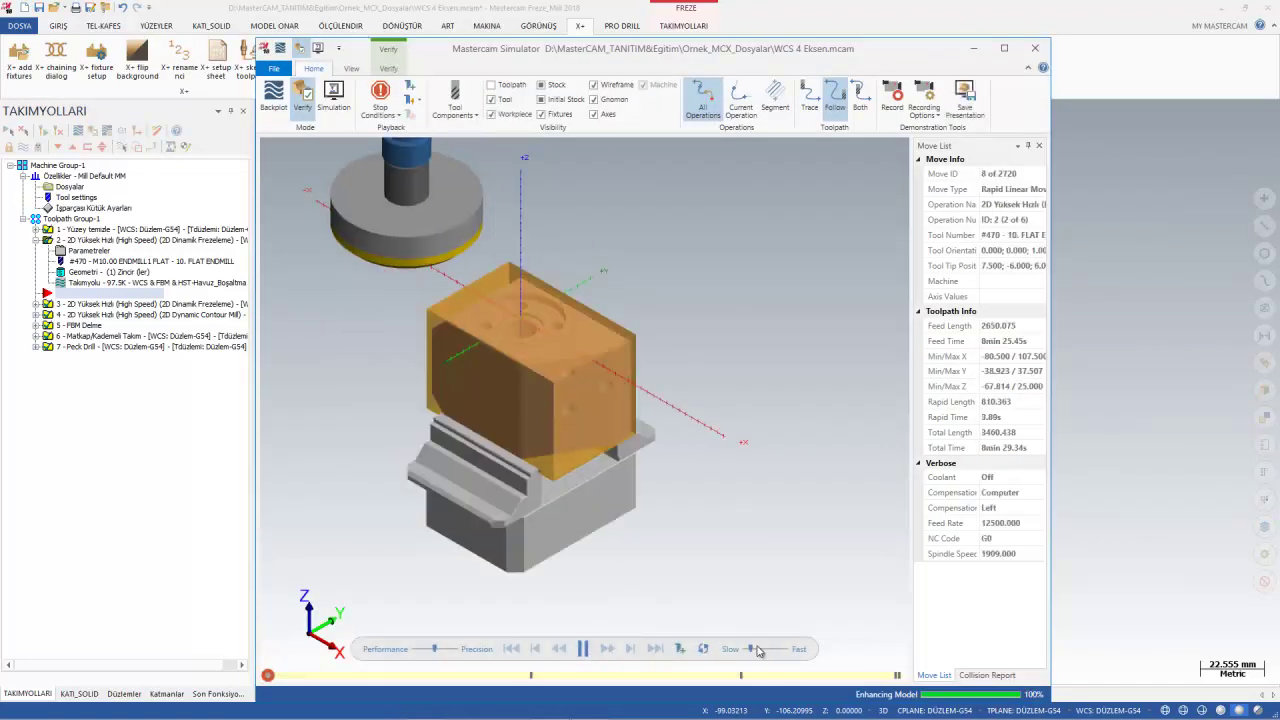
Speed the verify playback toward Fast and rotate the view to watch the cutting
{"action": "left_click_drag", "start_coordinate": [751, 651], "coordinate": [781, 654]}
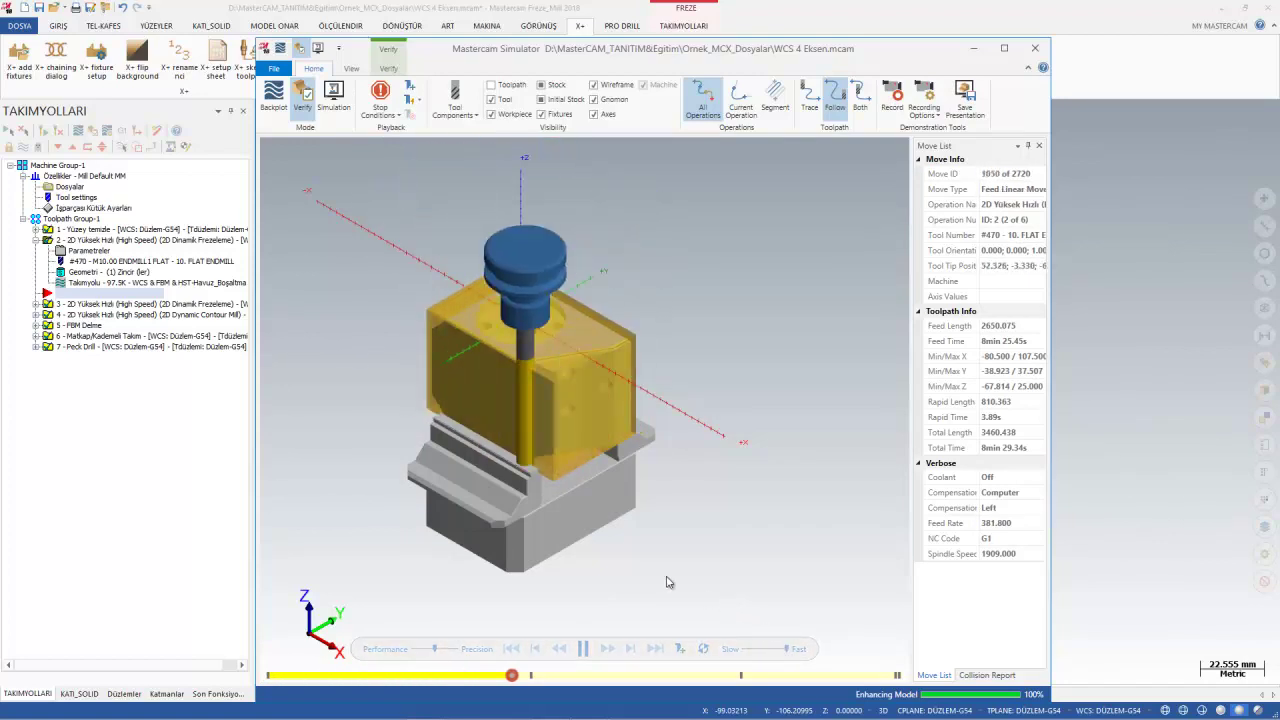
{"action": "middle_click_drag", "start_coordinate": [588, 549], "coordinate": [581, 528]}
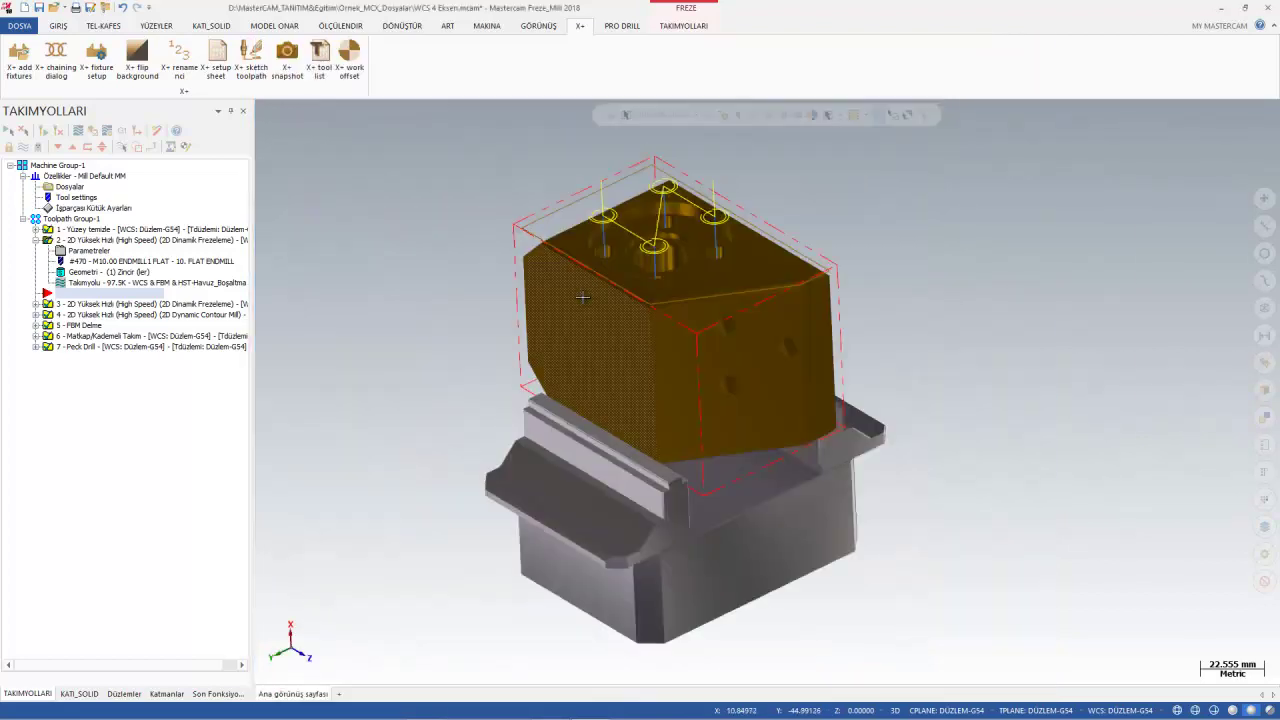
{"action": "right_click", "coordinate": [405, 276]}
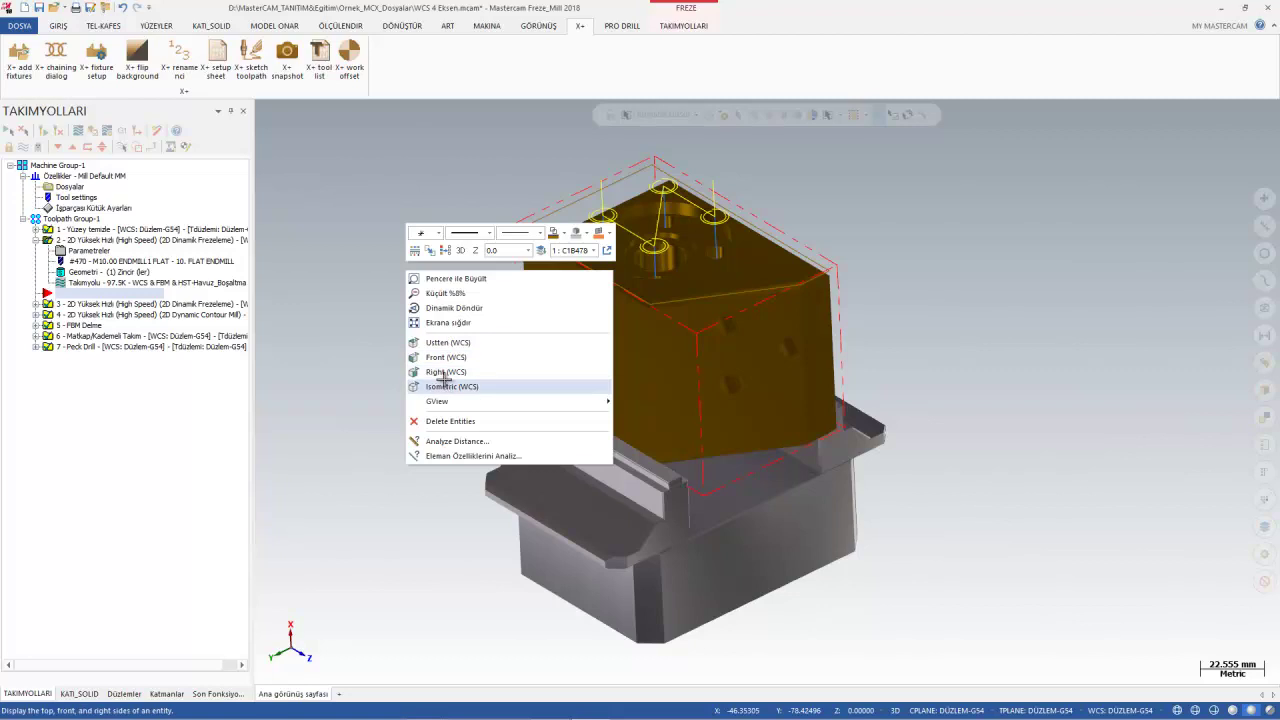
{"action": "left_click", "coordinate": [446, 382]}
{"action": "left_click", "coordinate": [79, 135]}
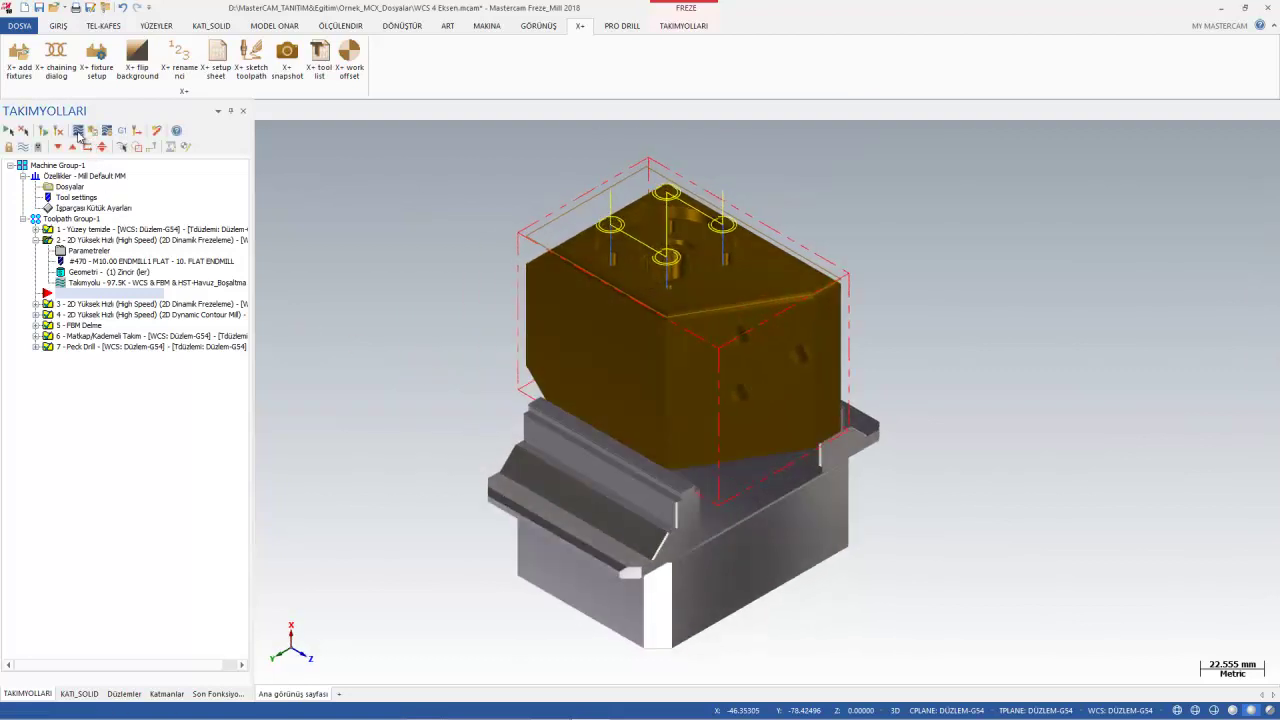
{"action": "left_click", "coordinate": [162, 306]}
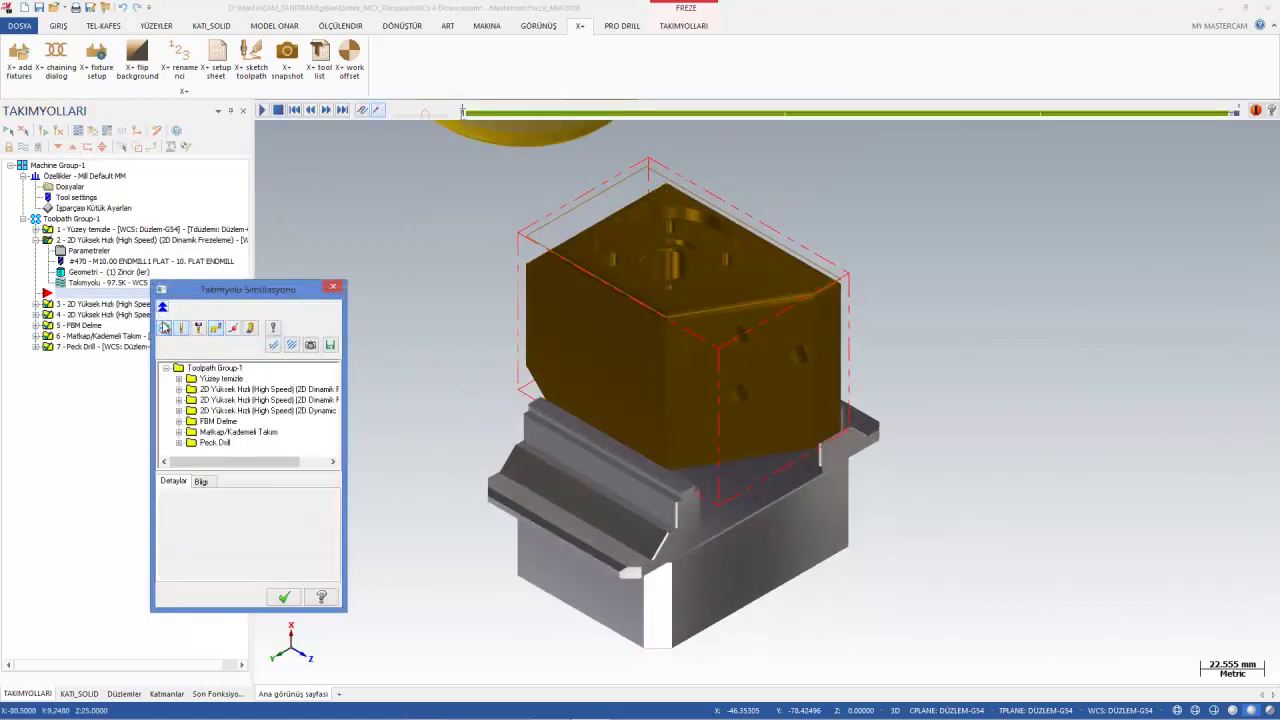
{"action": "left_click", "coordinate": [203, 482]}
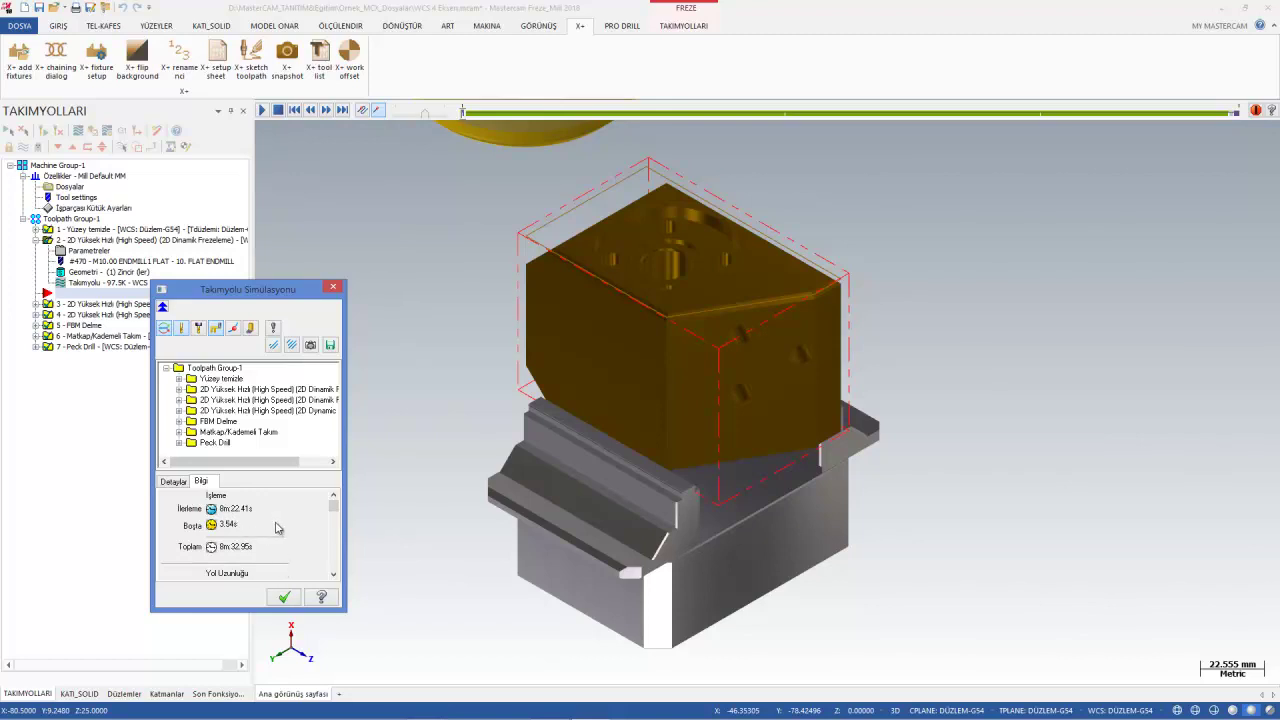
{"action": "left_click", "coordinate": [281, 595]}
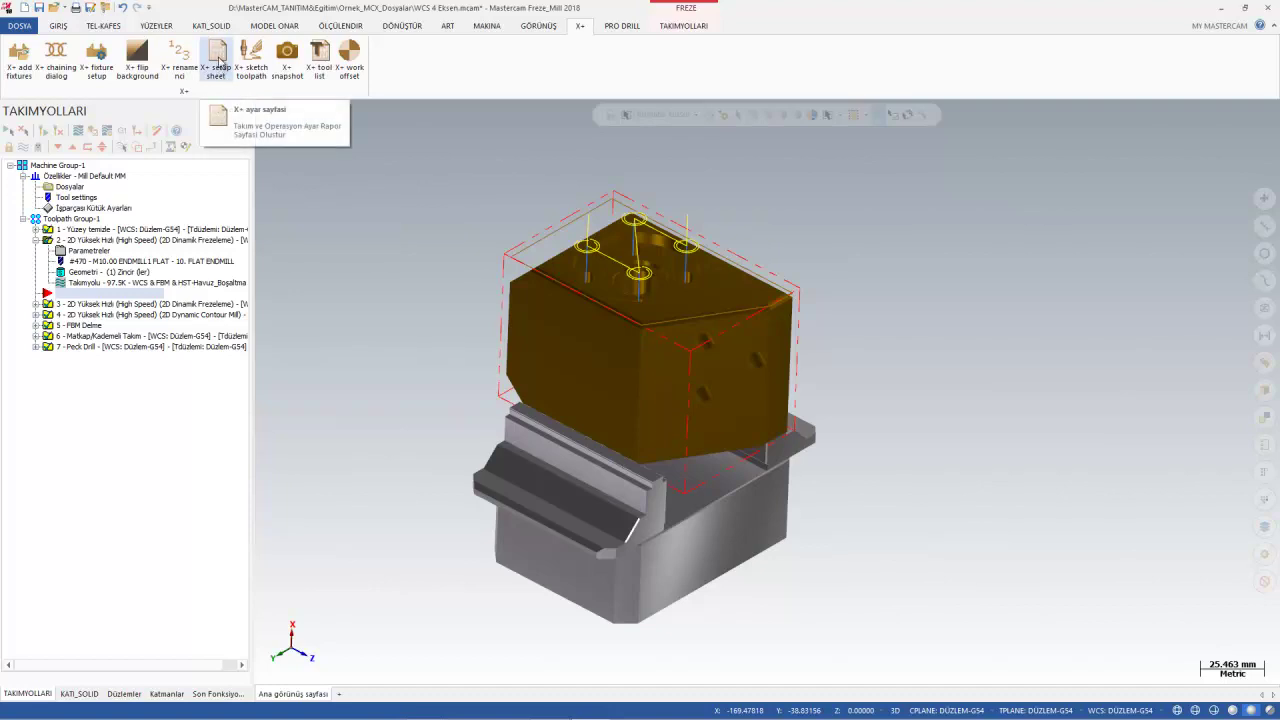
Open the X+ setup sheet settings, keeping the report output as HTML
{"action": "left_click", "coordinate": [220, 60]}
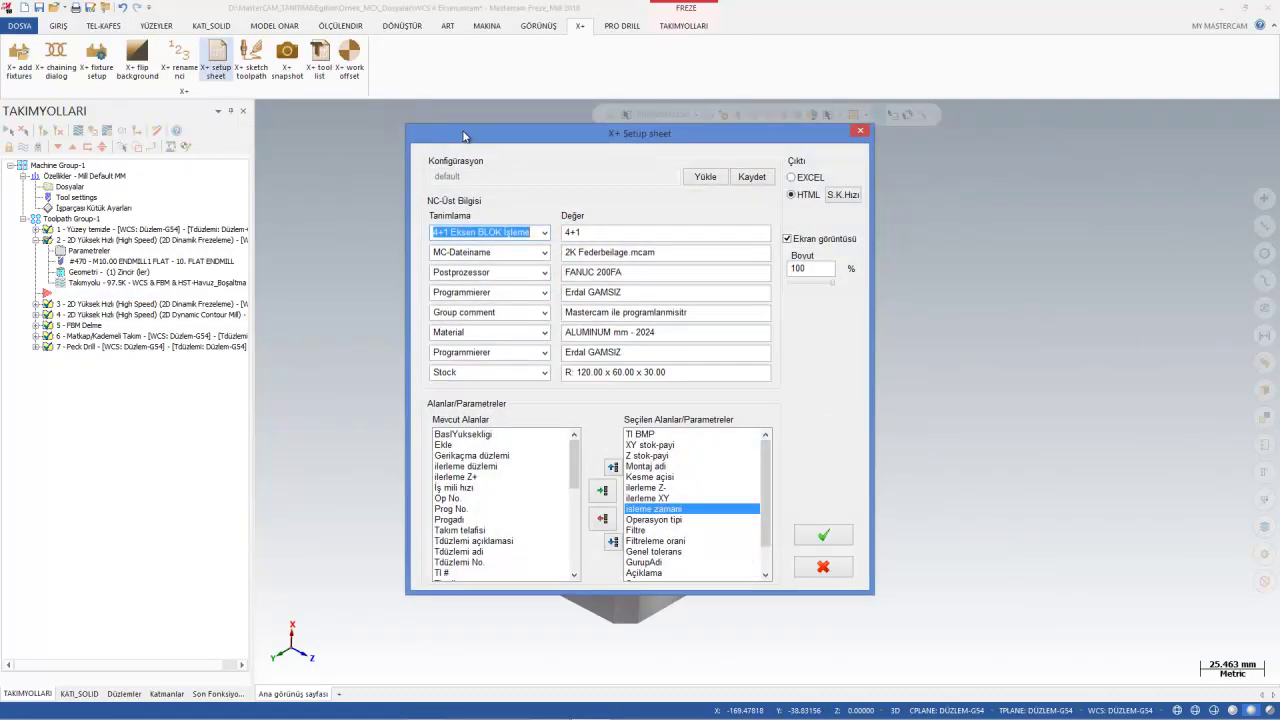
{"action": "left_click_drag", "start_coordinate": [463, 135], "coordinate": [292, 100]}
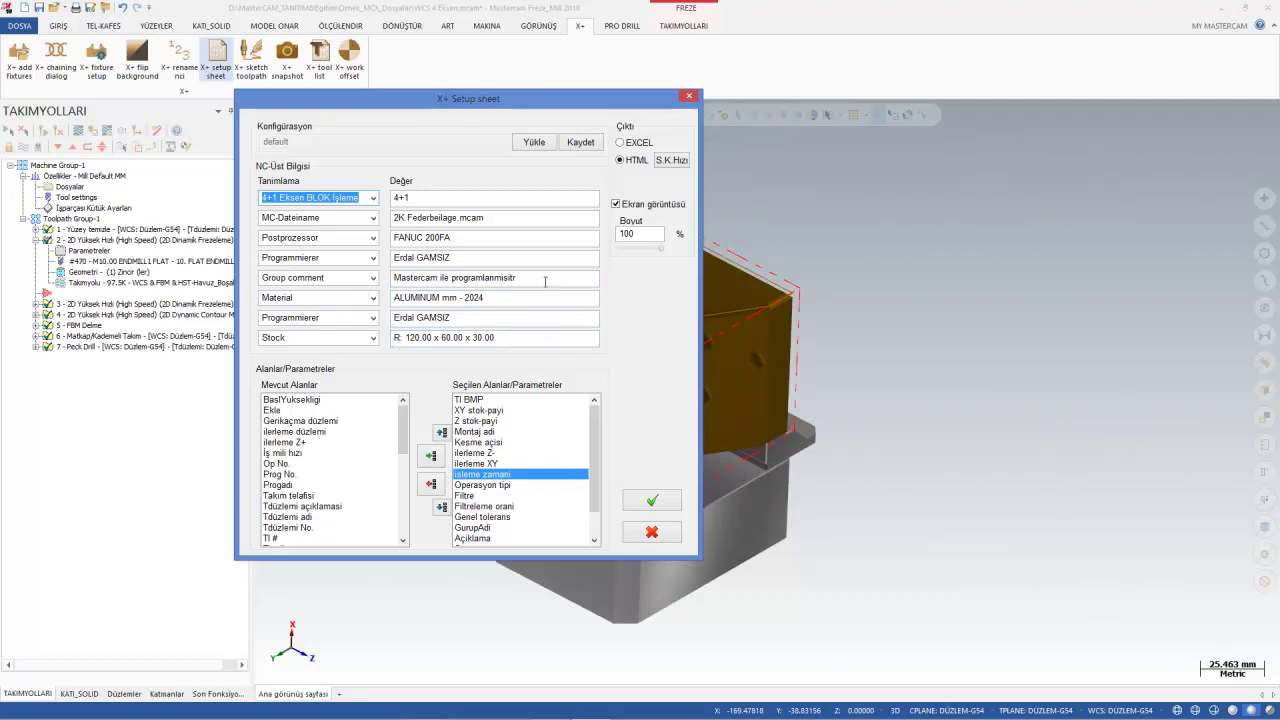
{"action": "left_click", "coordinate": [630, 147]}
{"action": "left_click", "coordinate": [626, 163]}
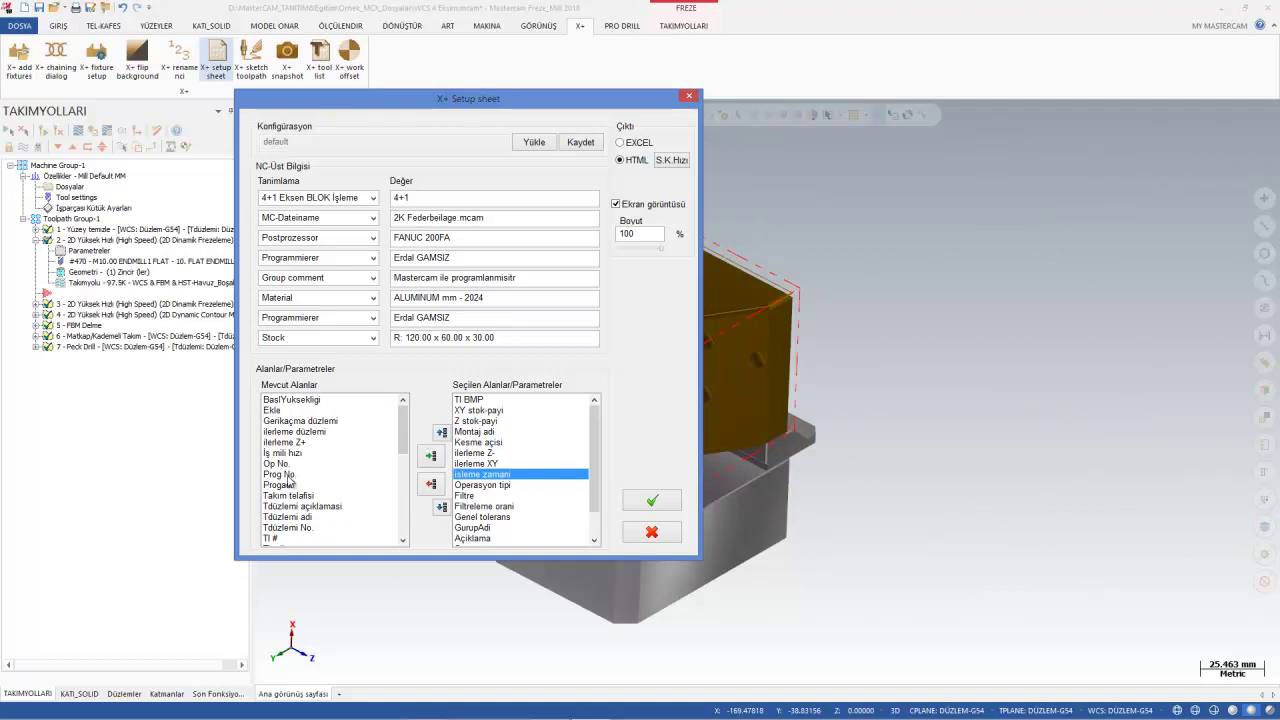
Add Progadi to the selected fields and review it alongside ilerleme XY and Montaj adi
{"action": "left_click", "coordinate": [289, 485]}
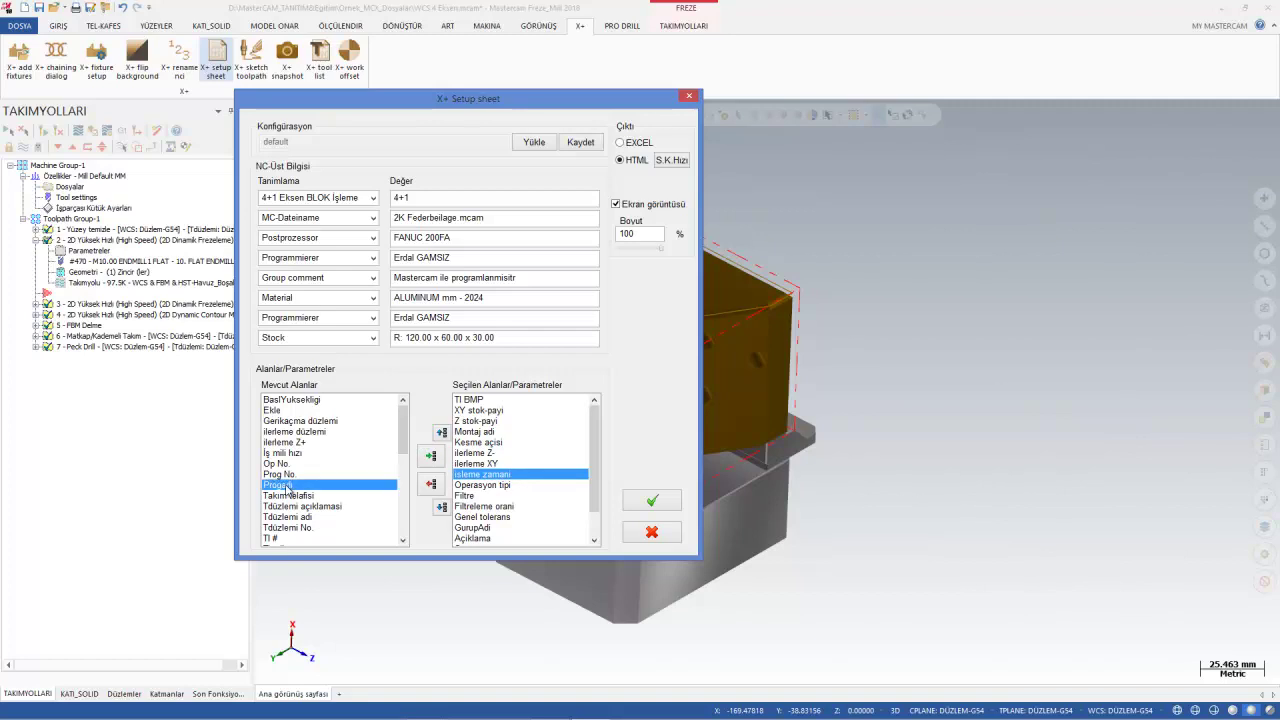
{"action": "left_click", "coordinate": [433, 458]}
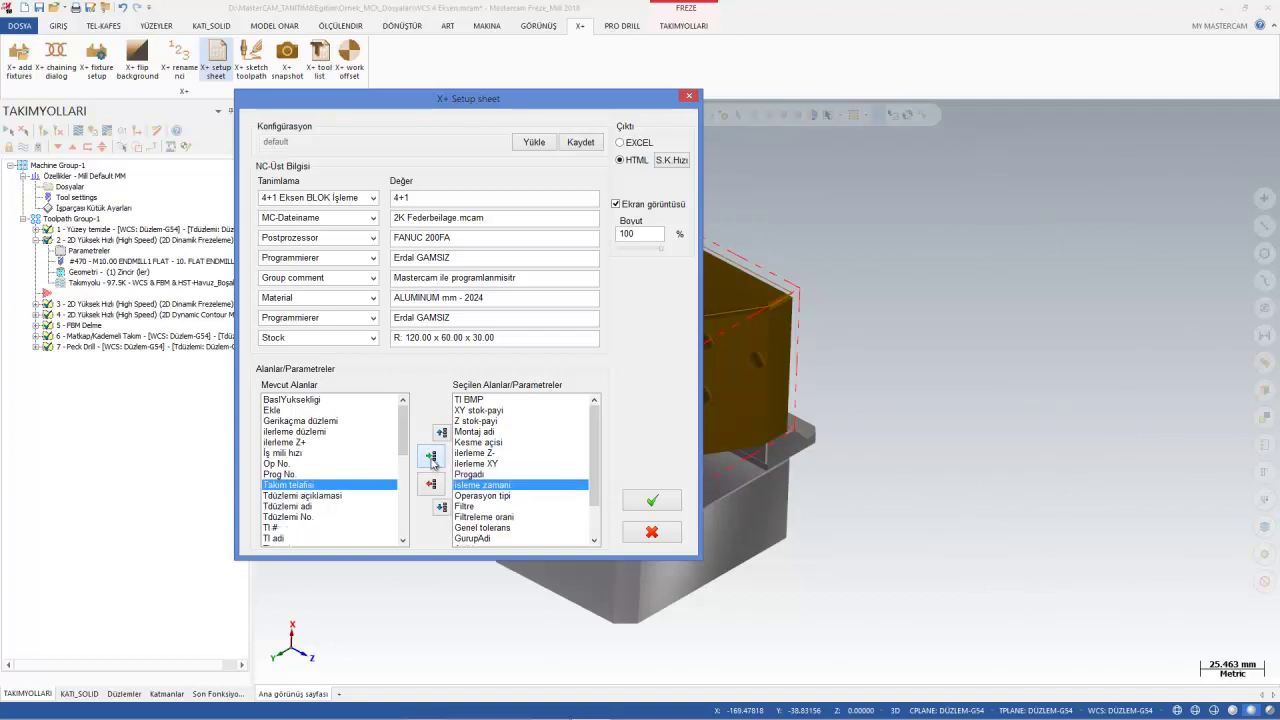
{"action": "left_click", "coordinate": [478, 477]}
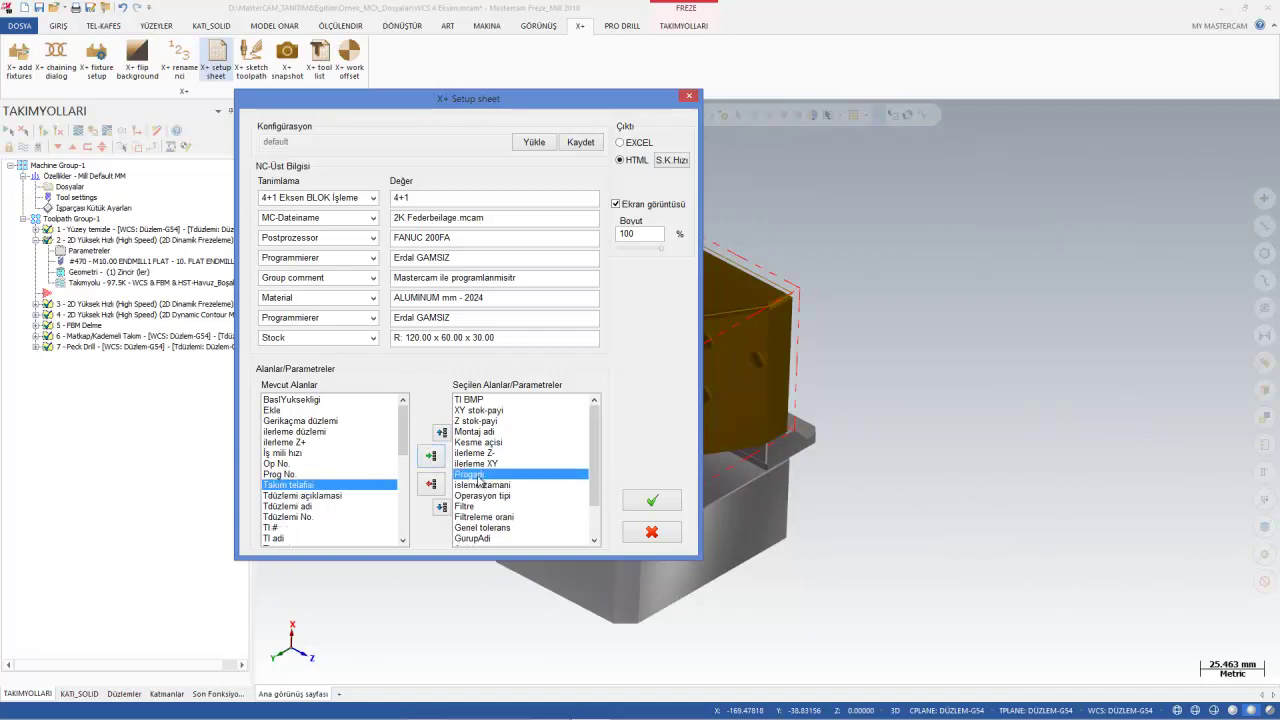
{"action": "left_click_drag", "start_coordinate": [478, 480], "coordinate": [494, 404]}
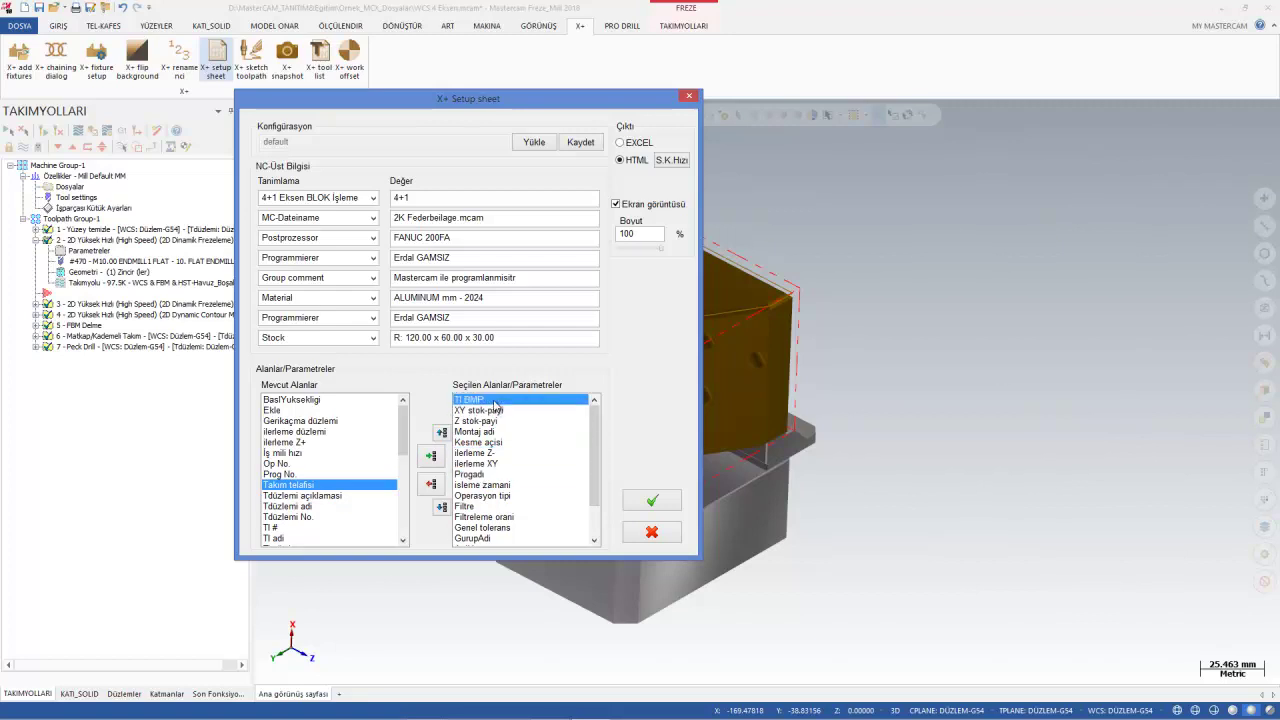
{"action": "left_click", "coordinate": [486, 476]}
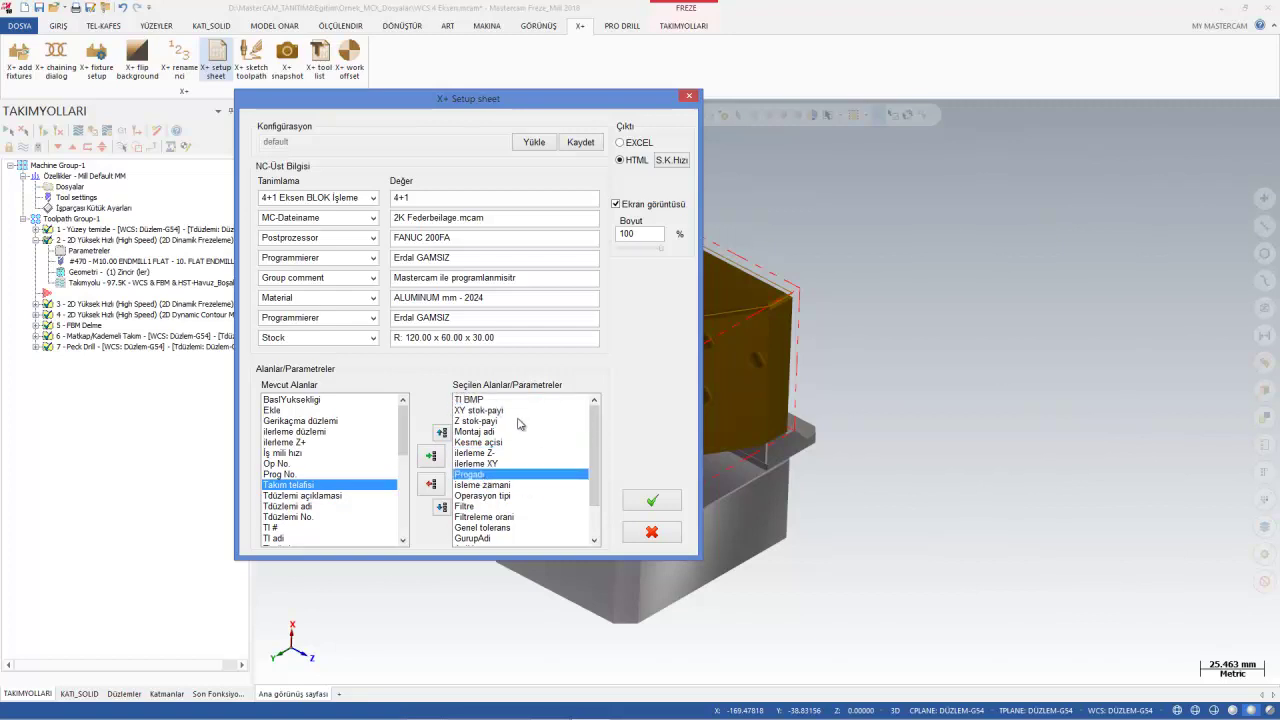
{"action": "left_click_drag", "start_coordinate": [598, 467], "coordinate": [598, 497]}
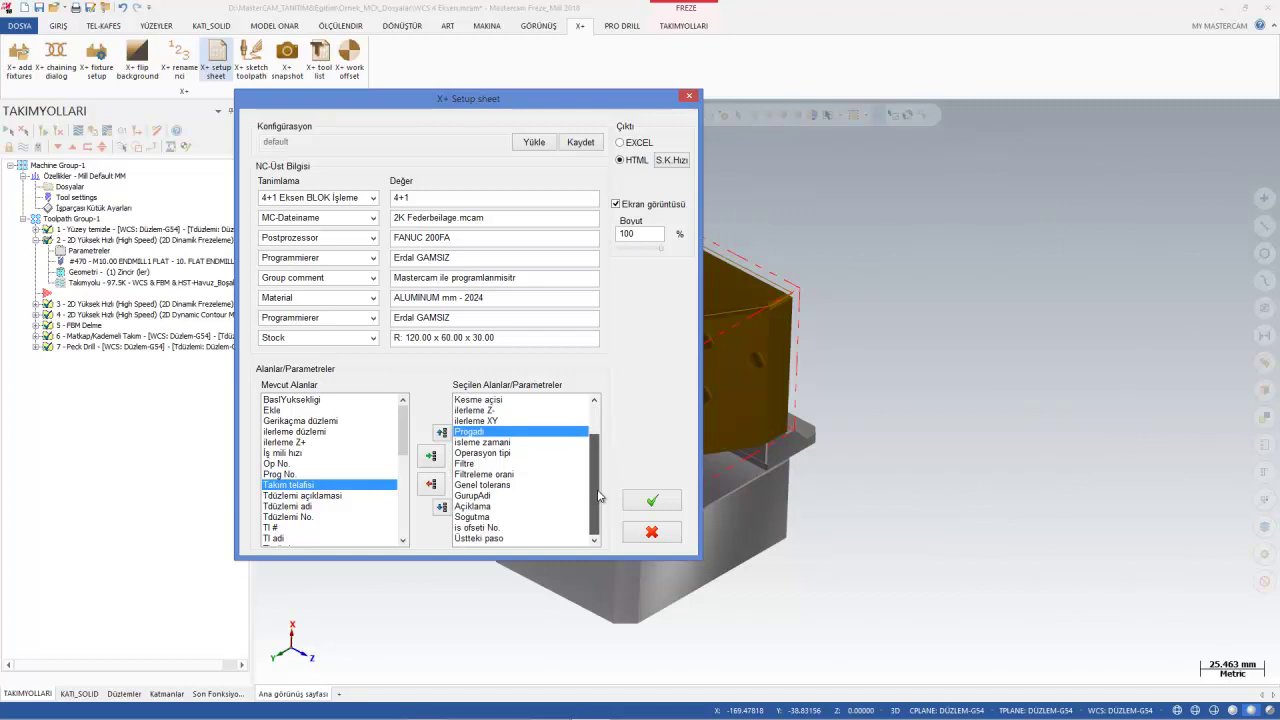
{"action": "left_click_drag", "start_coordinate": [598, 497], "coordinate": [600, 487]}
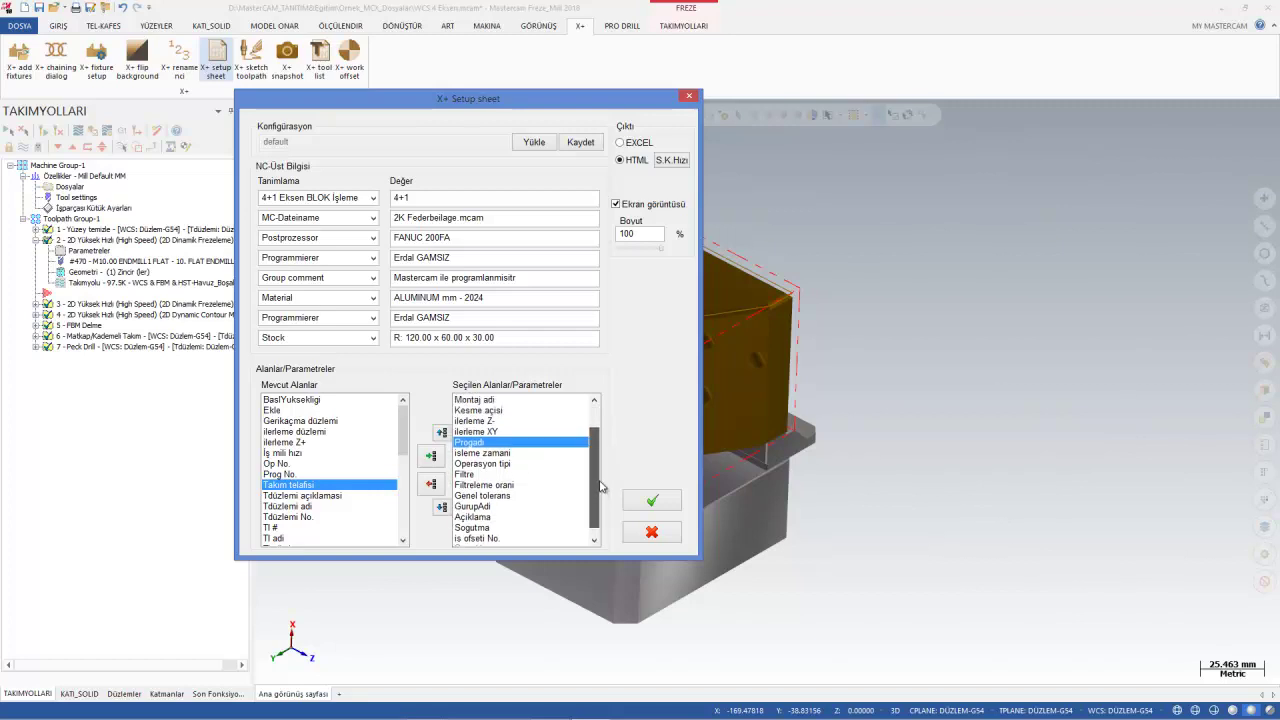
{"action": "scroll", "coordinate": [504, 499], "scroll_direction": "up", "scroll_amount": 1}
{"action": "scroll", "coordinate": [504, 499], "scroll_direction": "up", "scroll_amount": 1}
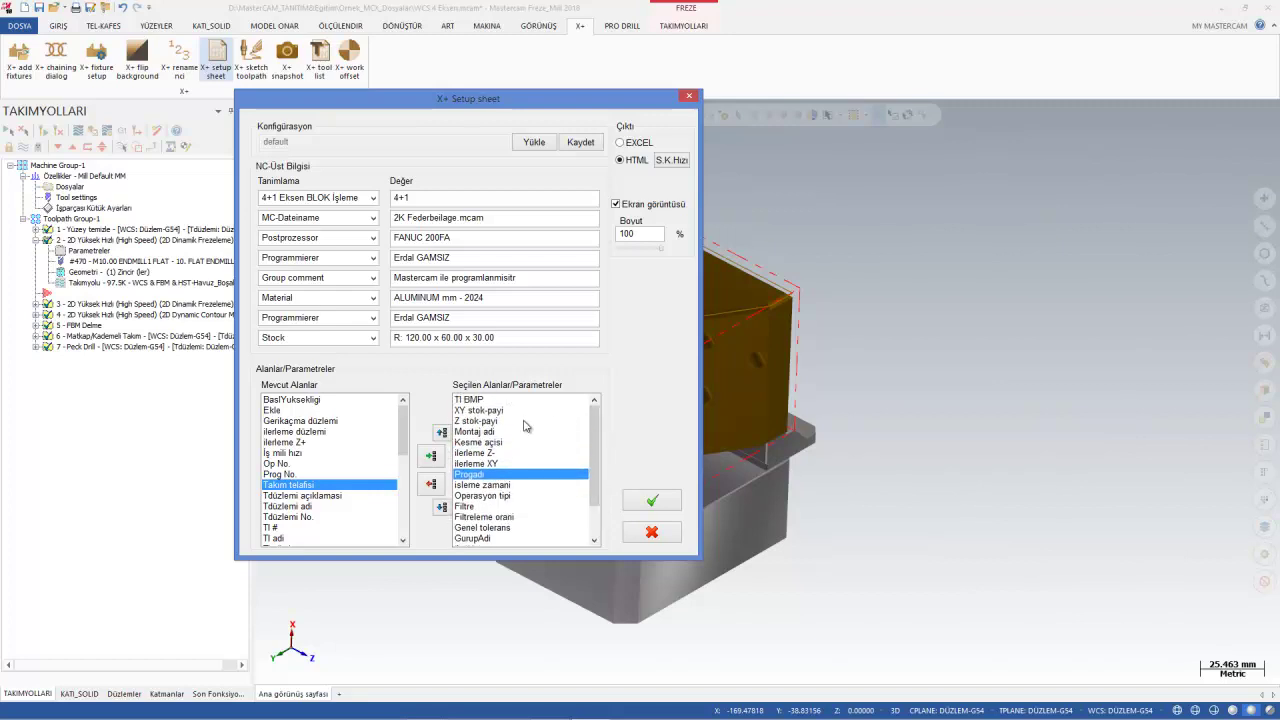
{"action": "left_click", "coordinate": [492, 453]}
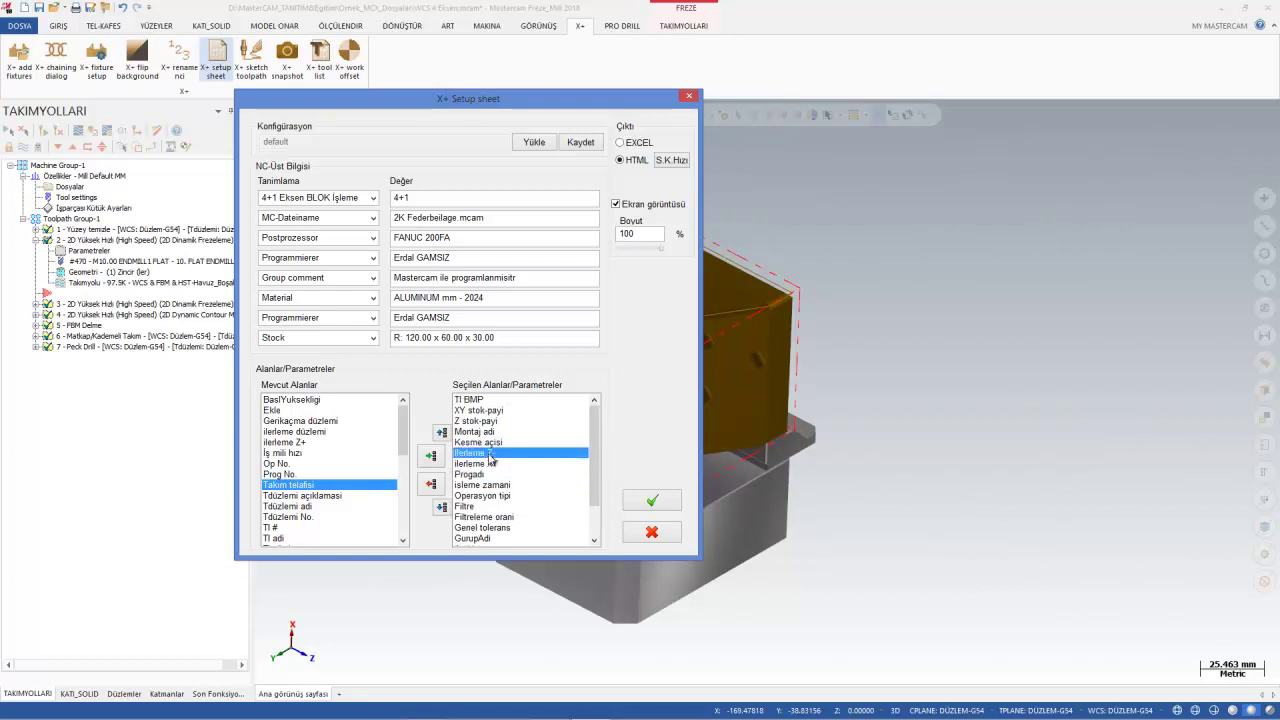
{"action": "left_click", "coordinate": [508, 463]}
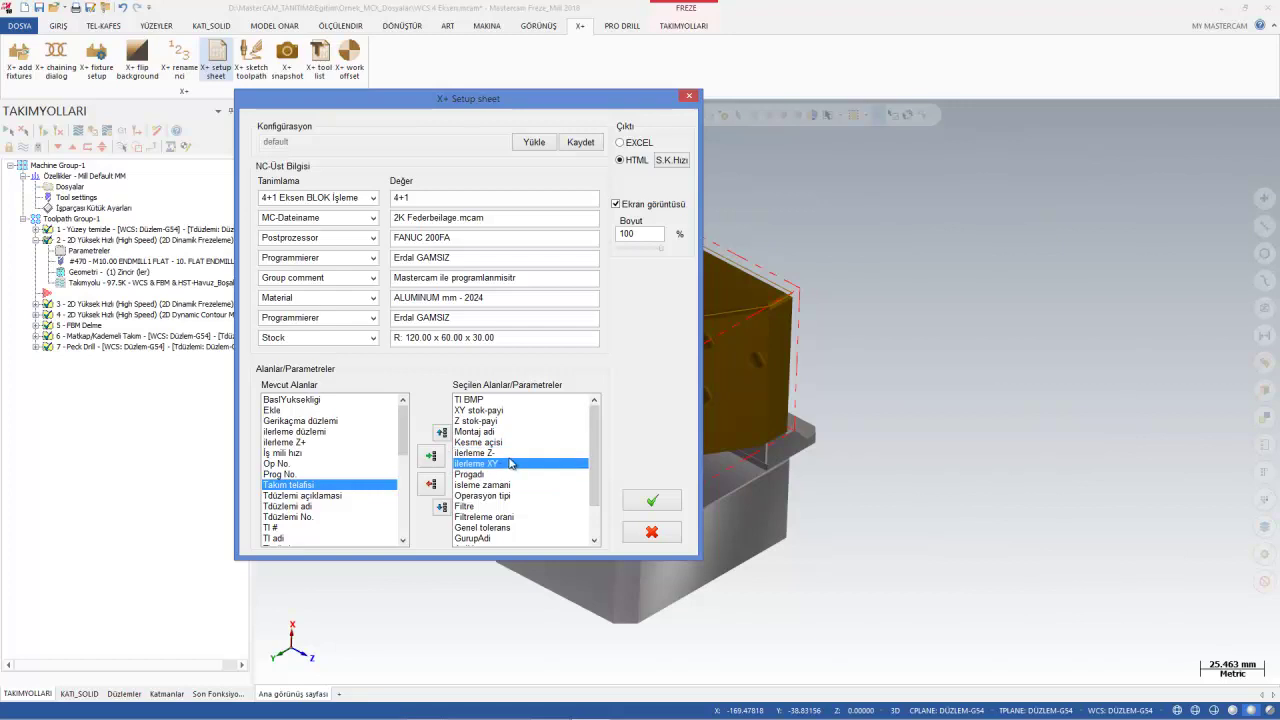
{"action": "left_click", "coordinate": [490, 433]}
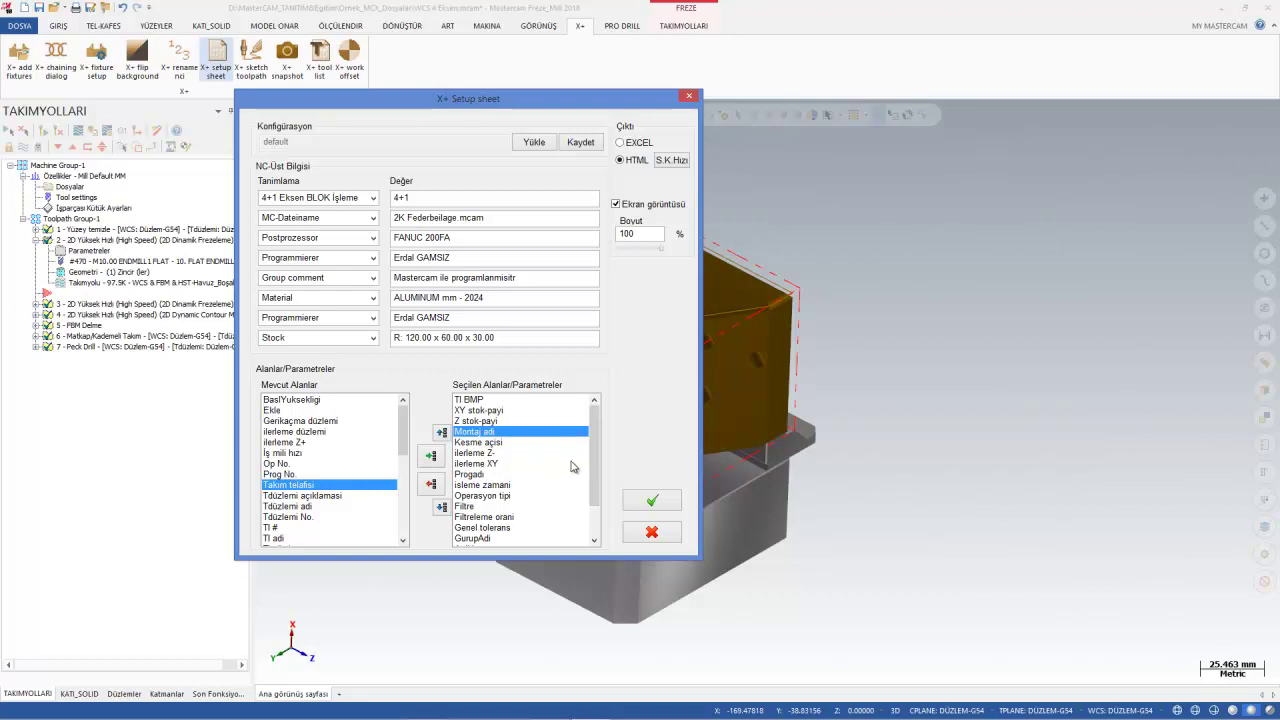
Generate the setup sheet and review WCS 4 Eksen.pdf in Acrobat, fitting the full page
{"action": "left_click", "coordinate": [649, 503]}
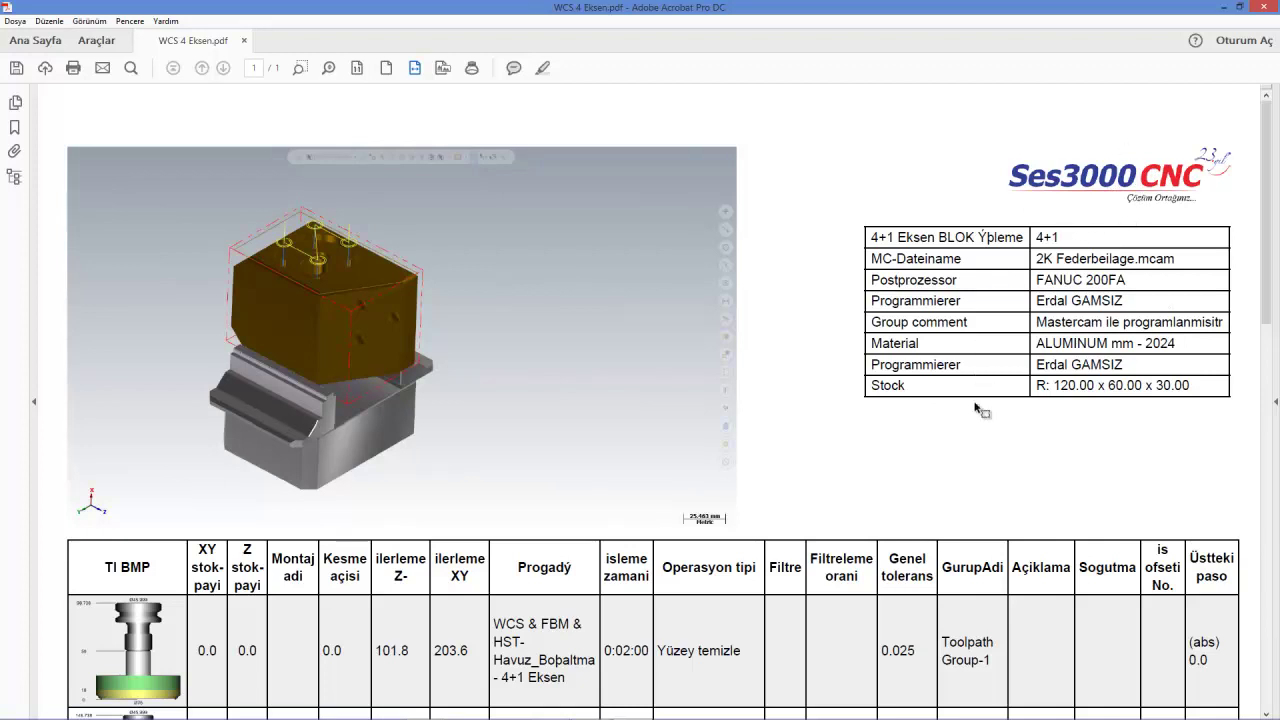
{"action": "scroll", "coordinate": [975, 410], "scroll_direction": "down", "scroll_amount": 2}
{"action": "scroll", "coordinate": [975, 412], "scroll_direction": "down", "scroll_amount": 1}
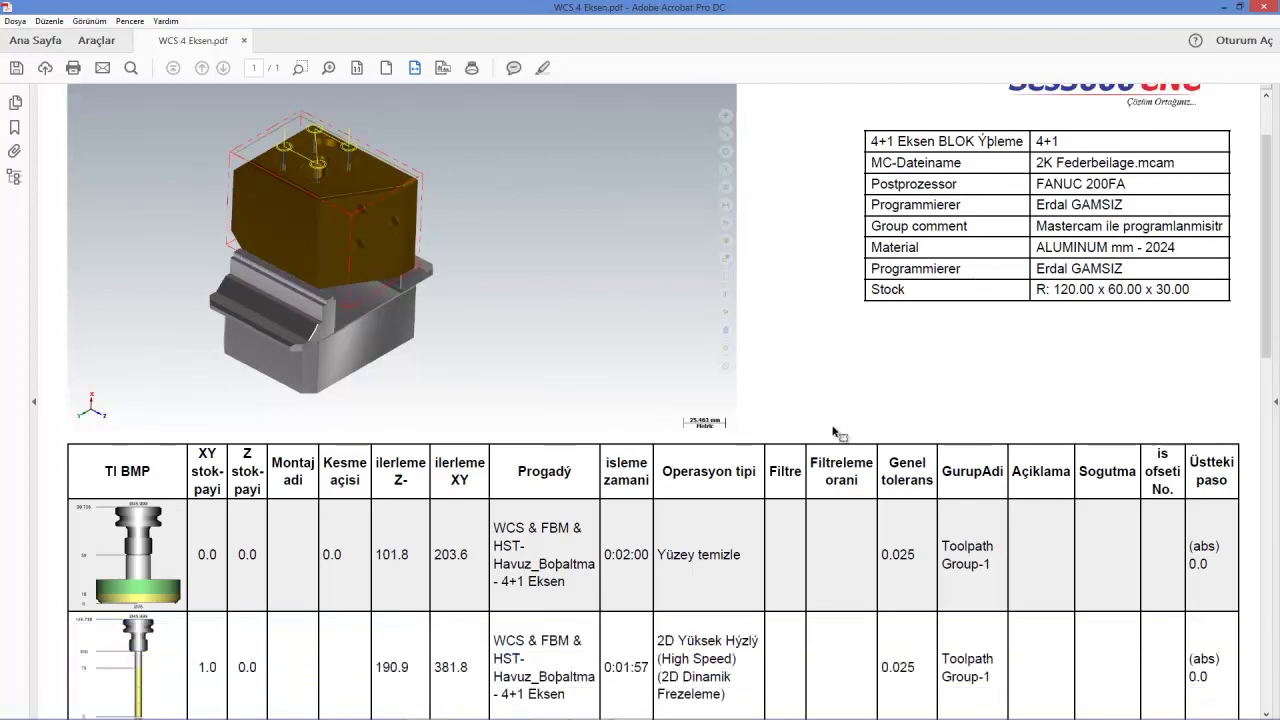
{"action": "scroll", "coordinate": [840, 432], "scroll_direction": "down", "scroll_amount": 1}
{"action": "scroll", "coordinate": [720, 450], "scroll_direction": "down", "scroll_amount": 1}
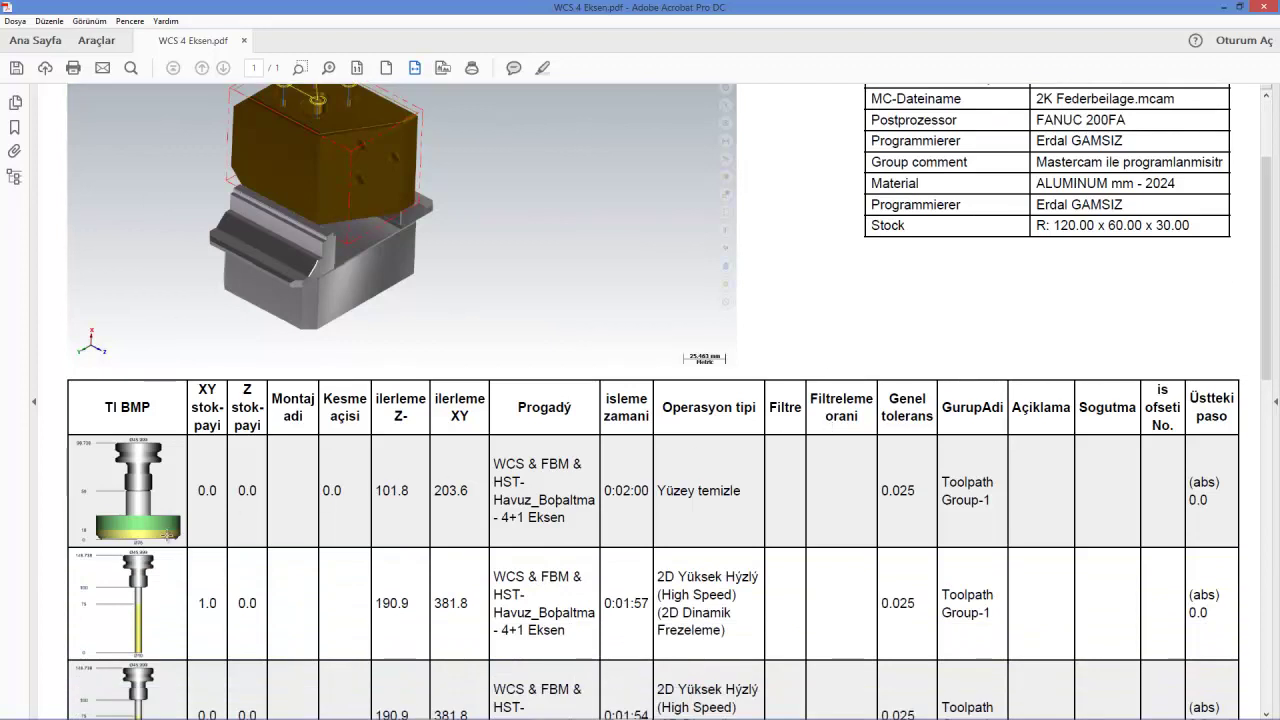
{"action": "scroll", "coordinate": [170, 535], "scroll_direction": "down", "scroll_amount": 1}
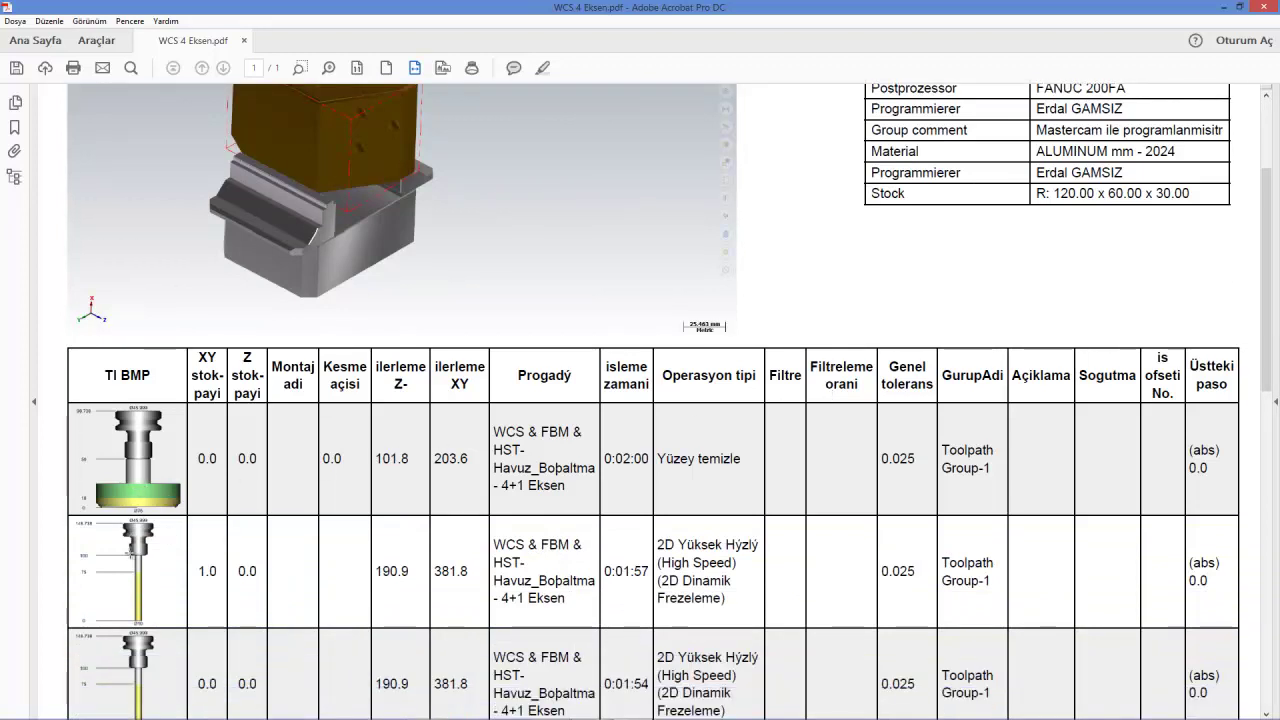
{"action": "scroll", "coordinate": [135, 550], "scroll_direction": "down", "scroll_amount": 2}
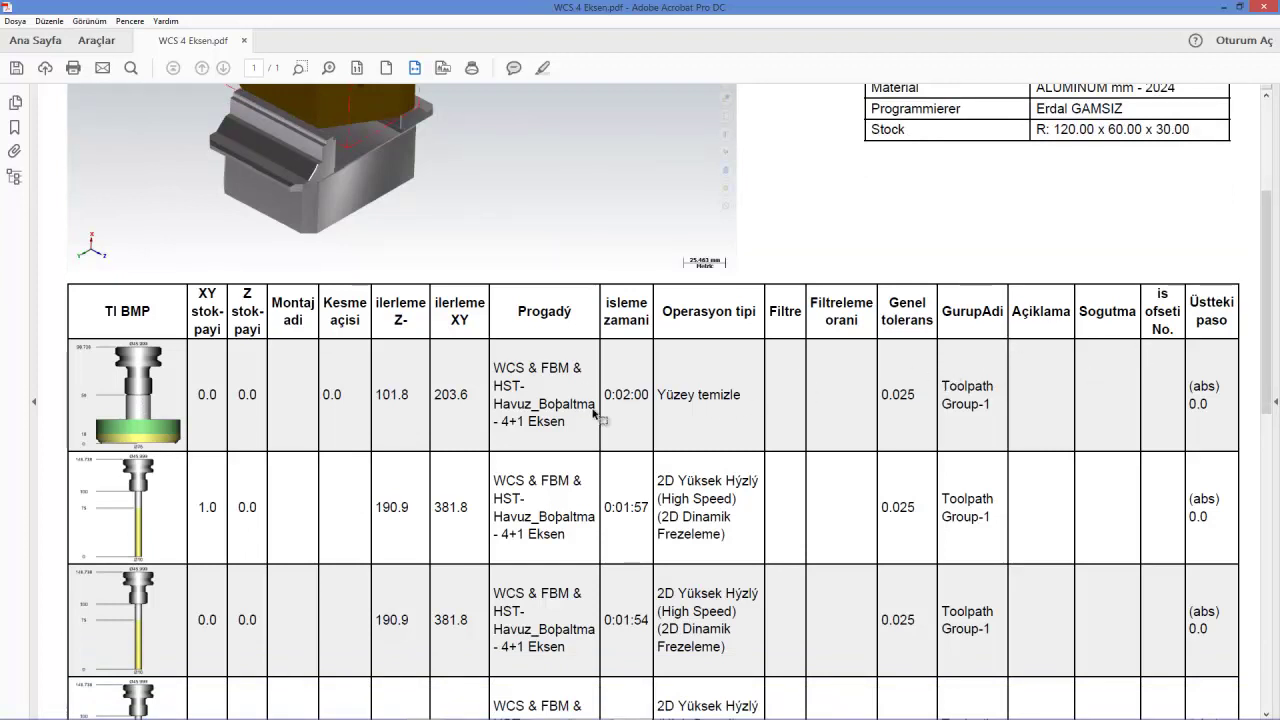
{"action": "scroll", "coordinate": [594, 410], "scroll_direction": "down", "scroll_amount": 2}
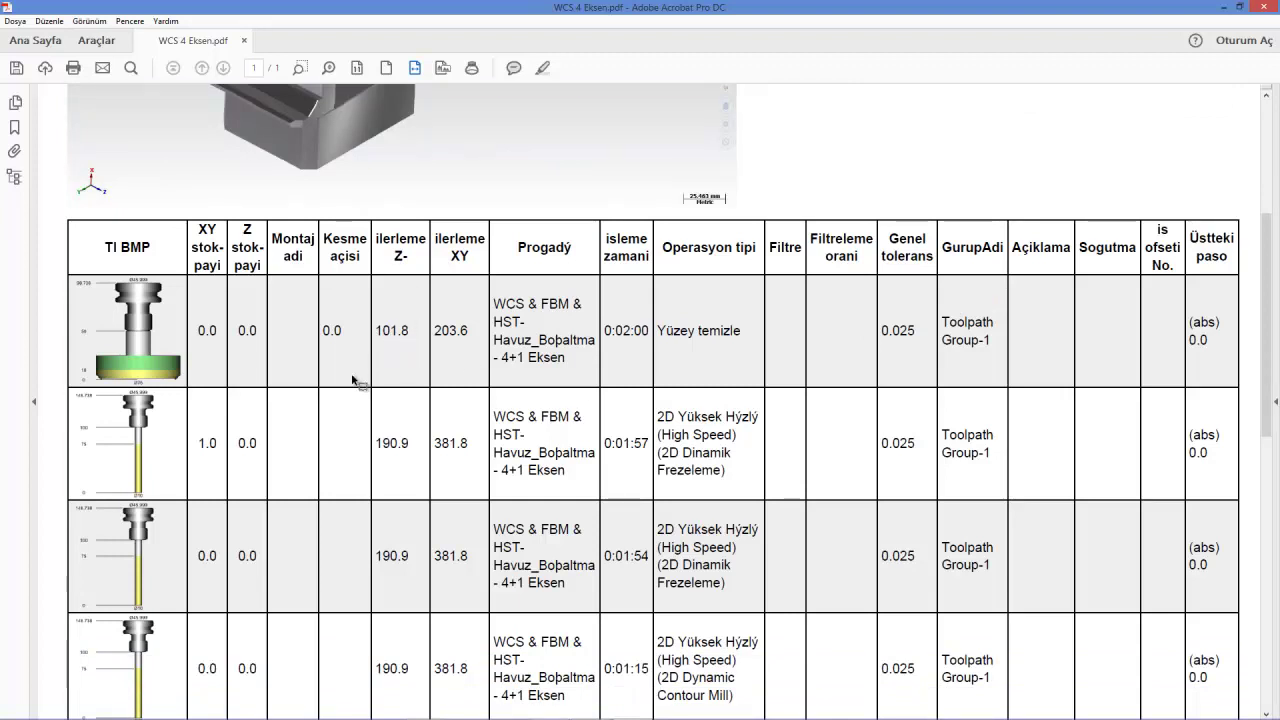
{"action": "scroll", "coordinate": [356, 466], "scroll_direction": "down", "scroll_amount": 2}
{"action": "scroll", "coordinate": [356, 466], "scroll_direction": "down", "scroll_amount": 6}
{"action": "scroll", "coordinate": [360, 460], "scroll_direction": "down", "scroll_amount": 5}
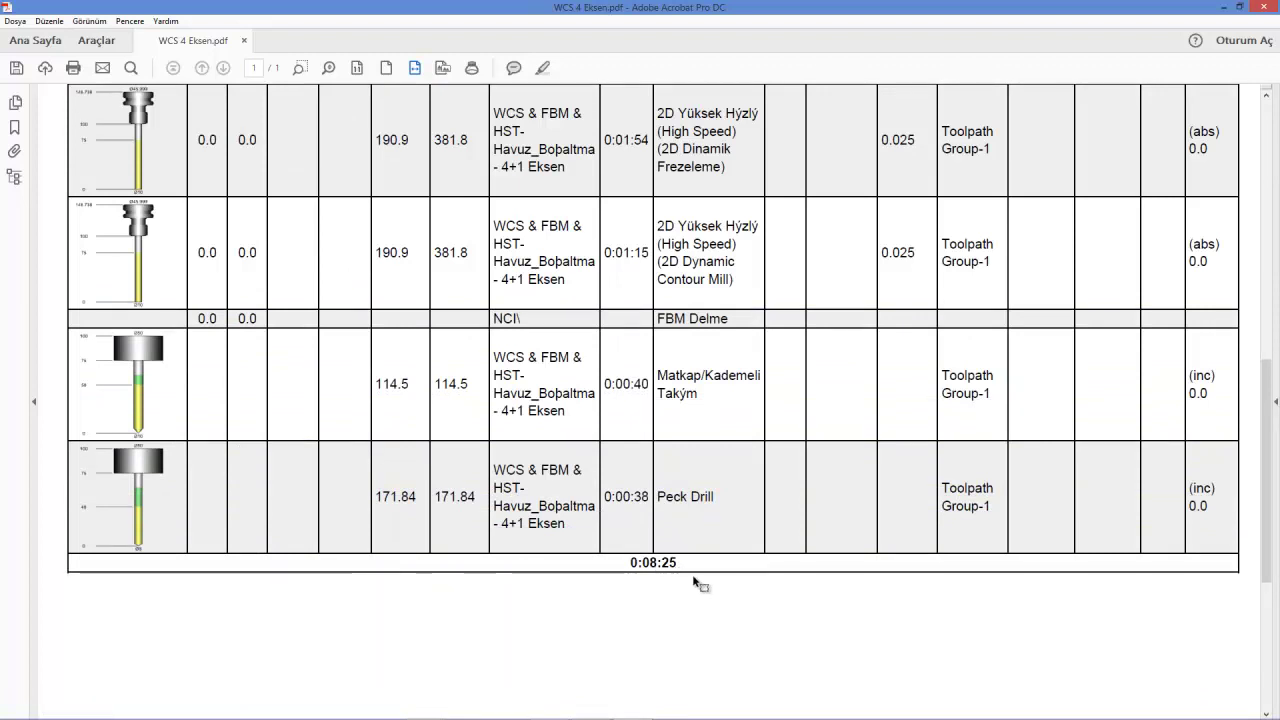
{"action": "scroll", "coordinate": [727, 576], "scroll_direction": "up", "scroll_amount": 1}
{"action": "scroll", "coordinate": [727, 576], "scroll_direction": "up", "scroll_amount": 2}
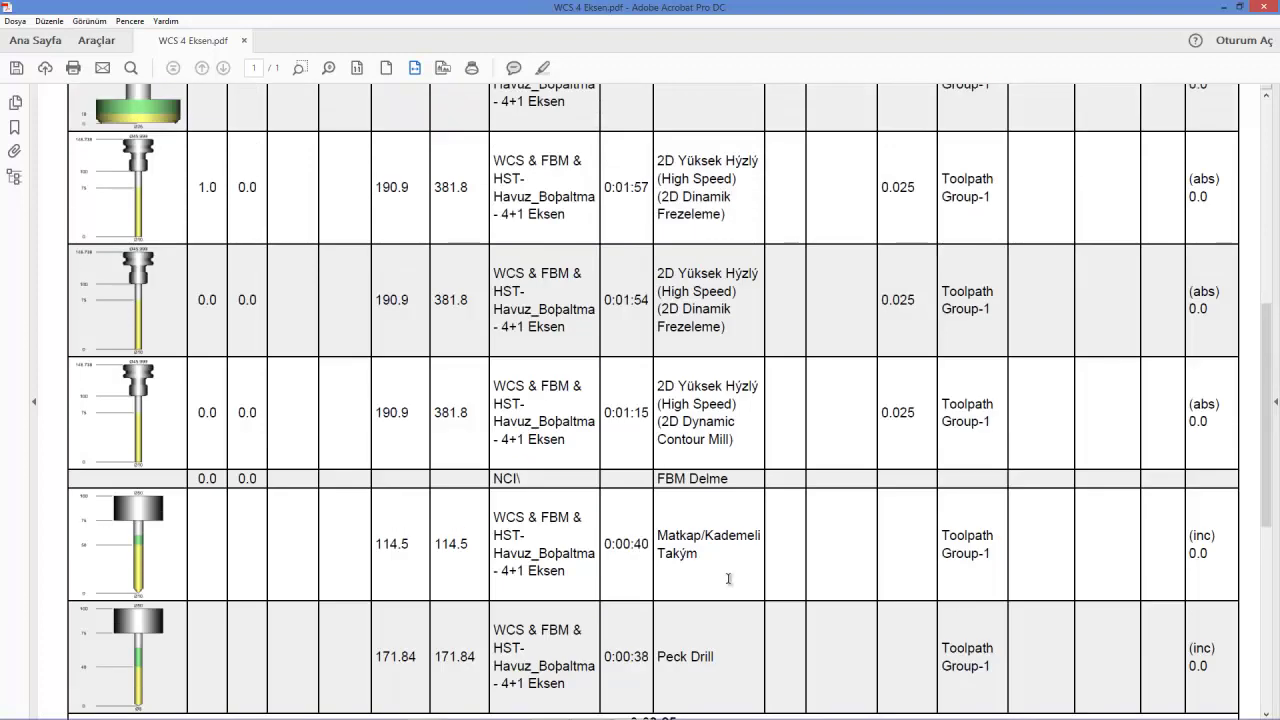
{"action": "scroll", "coordinate": [727, 576], "scroll_direction": "up", "scroll_amount": 4}
{"action": "scroll", "coordinate": [727, 576], "scroll_direction": "up", "scroll_amount": 1}
{"action": "scroll", "coordinate": [729, 578], "scroll_direction": "up", "scroll_amount": 3}
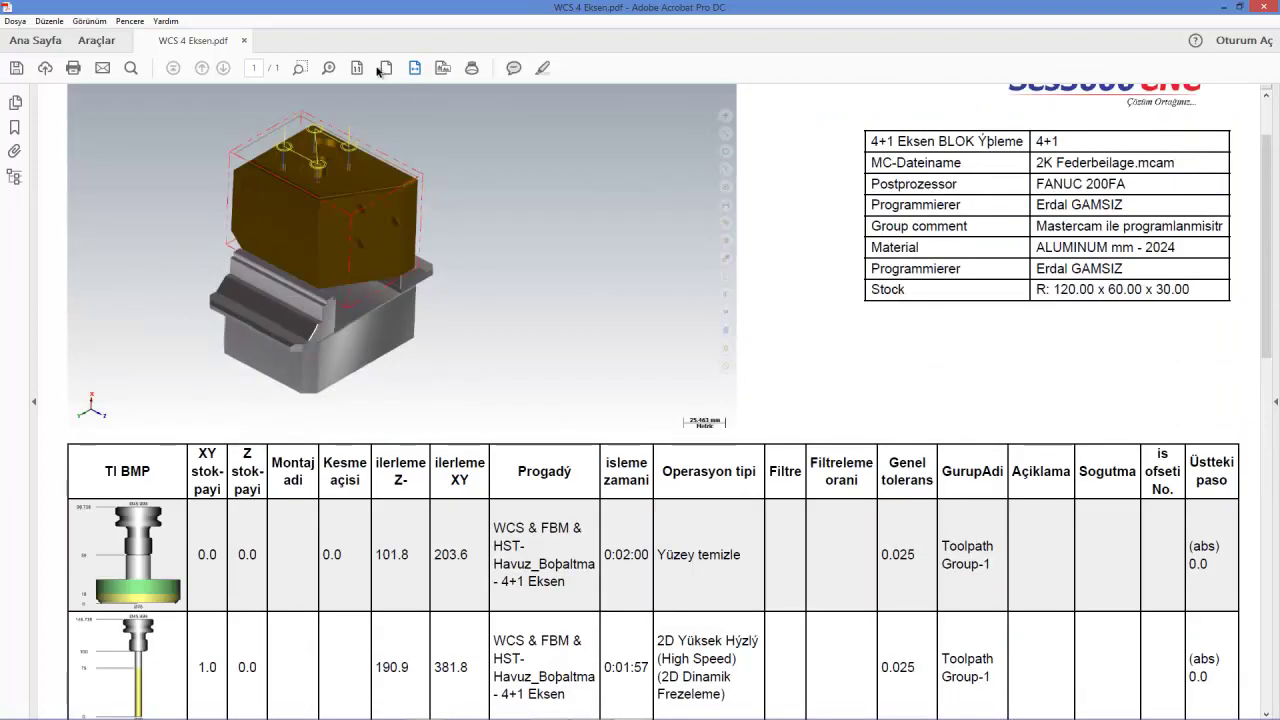
{"action": "left_click", "coordinate": [386, 67]}
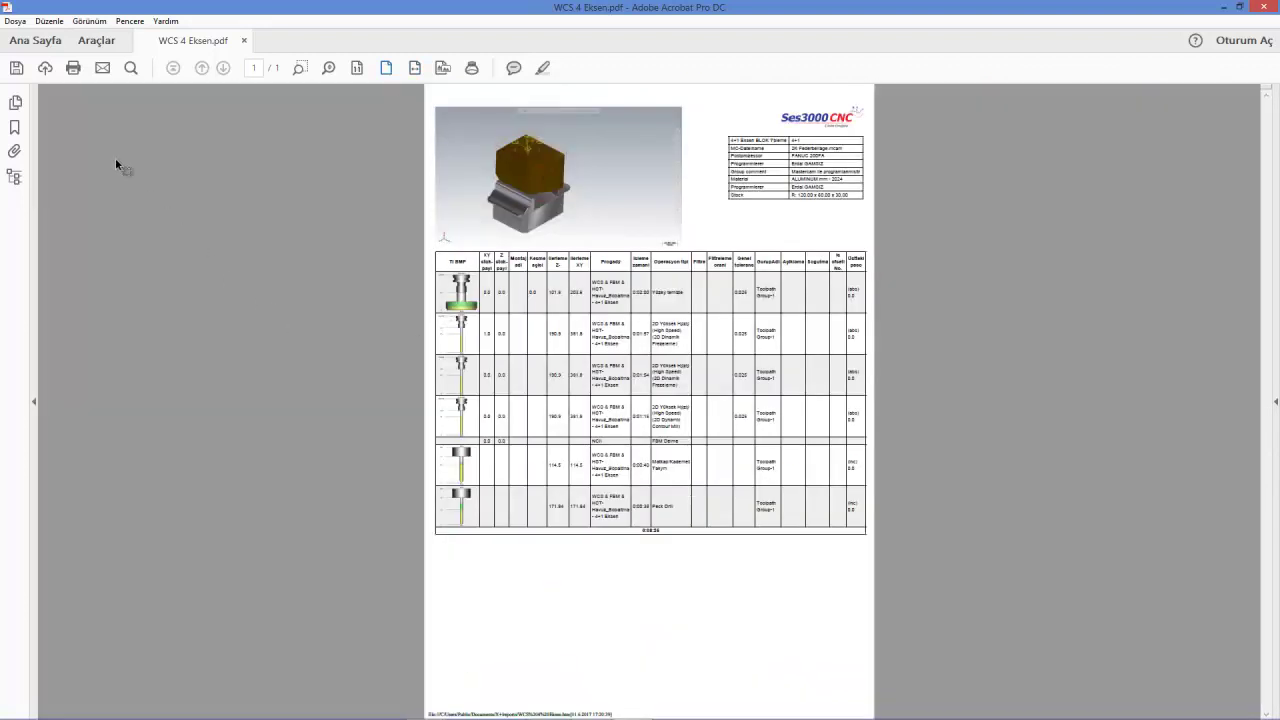
Save the PDF to the Desktop as 'WCS 4 Eksen Operasyon Ayarları.pdf' and close Acrobat
{"action": "left_click", "coordinate": [15, 20]}
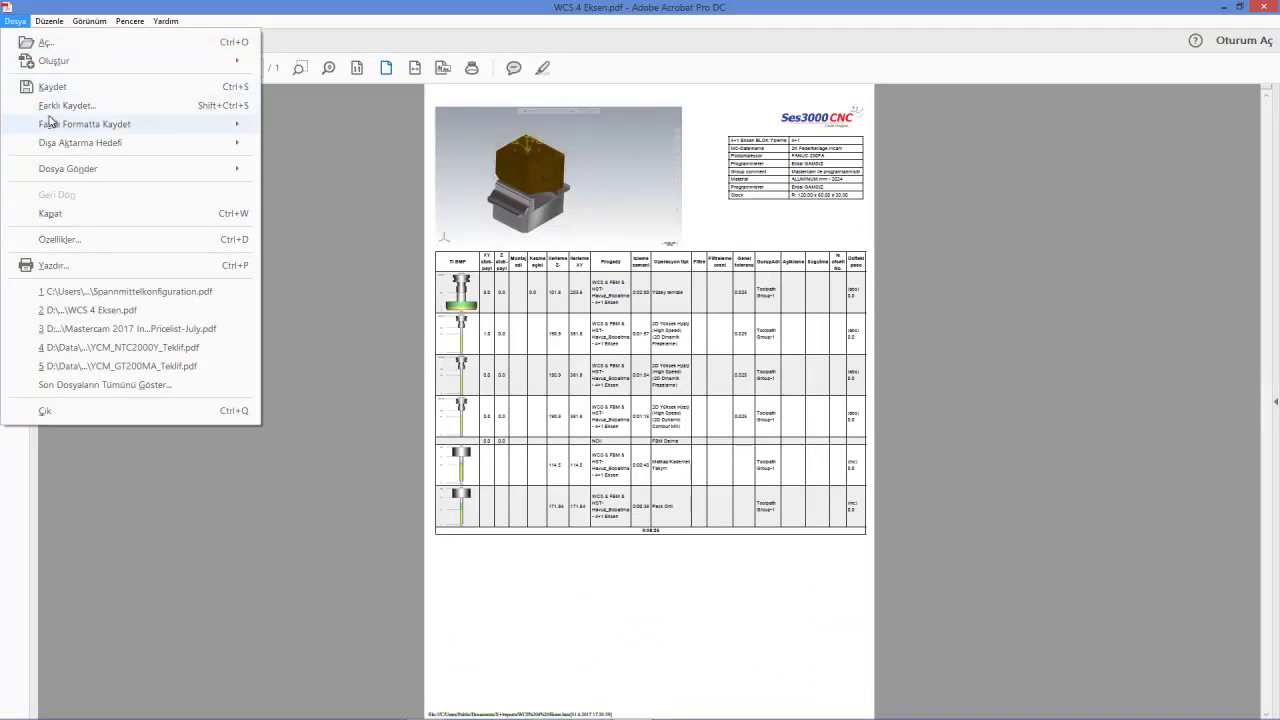
{"action": "left_click", "coordinate": [60, 108]}
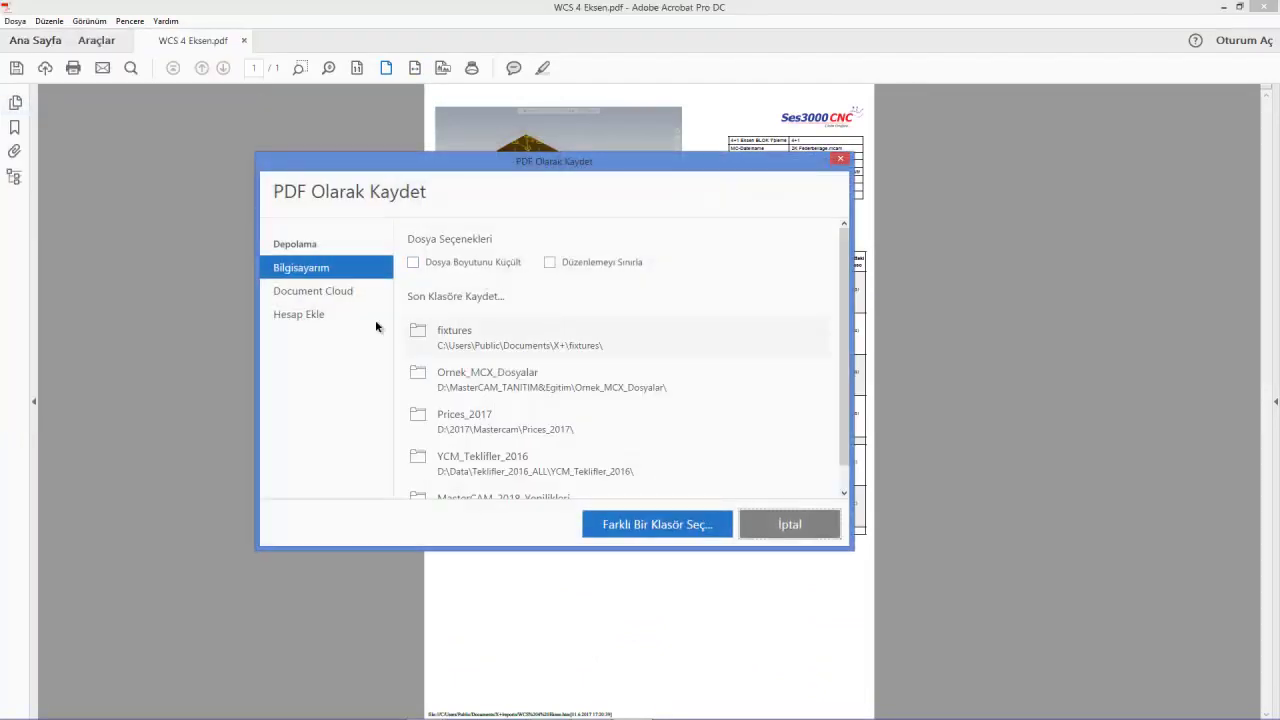
{"action": "left_click", "coordinate": [660, 530]}
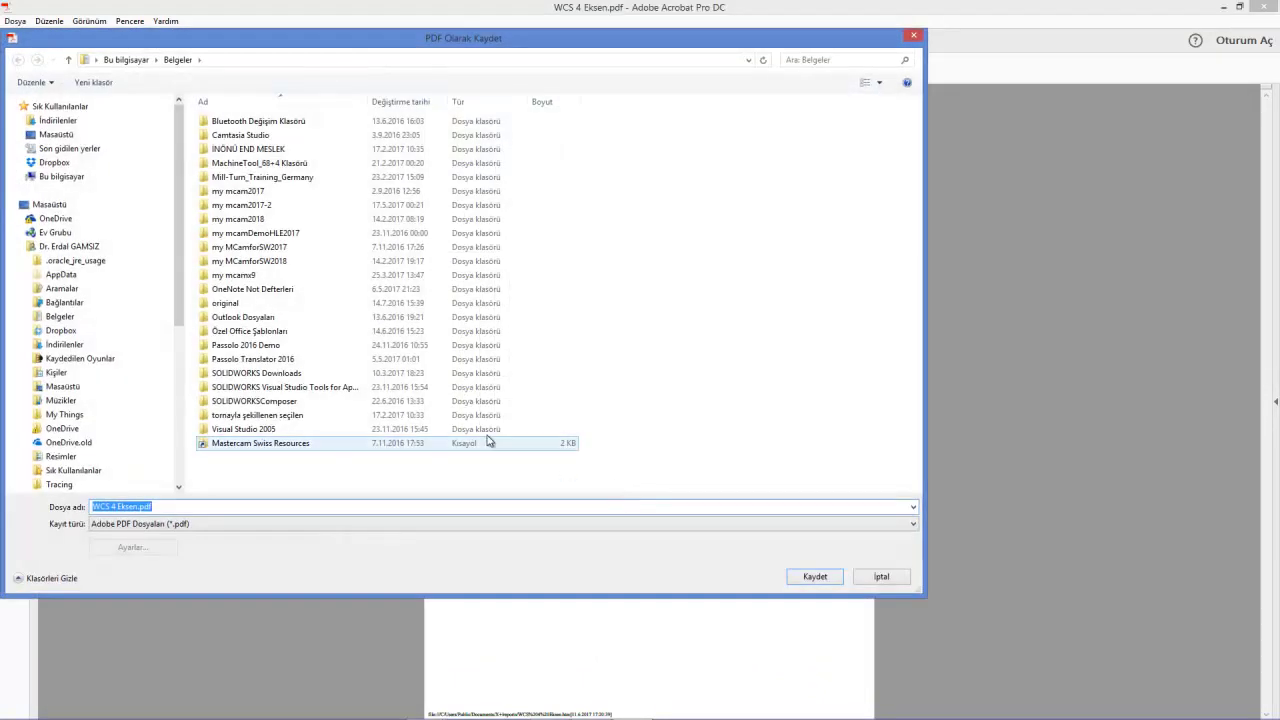
{"action": "mouse_move", "coordinate": [55, 232]}
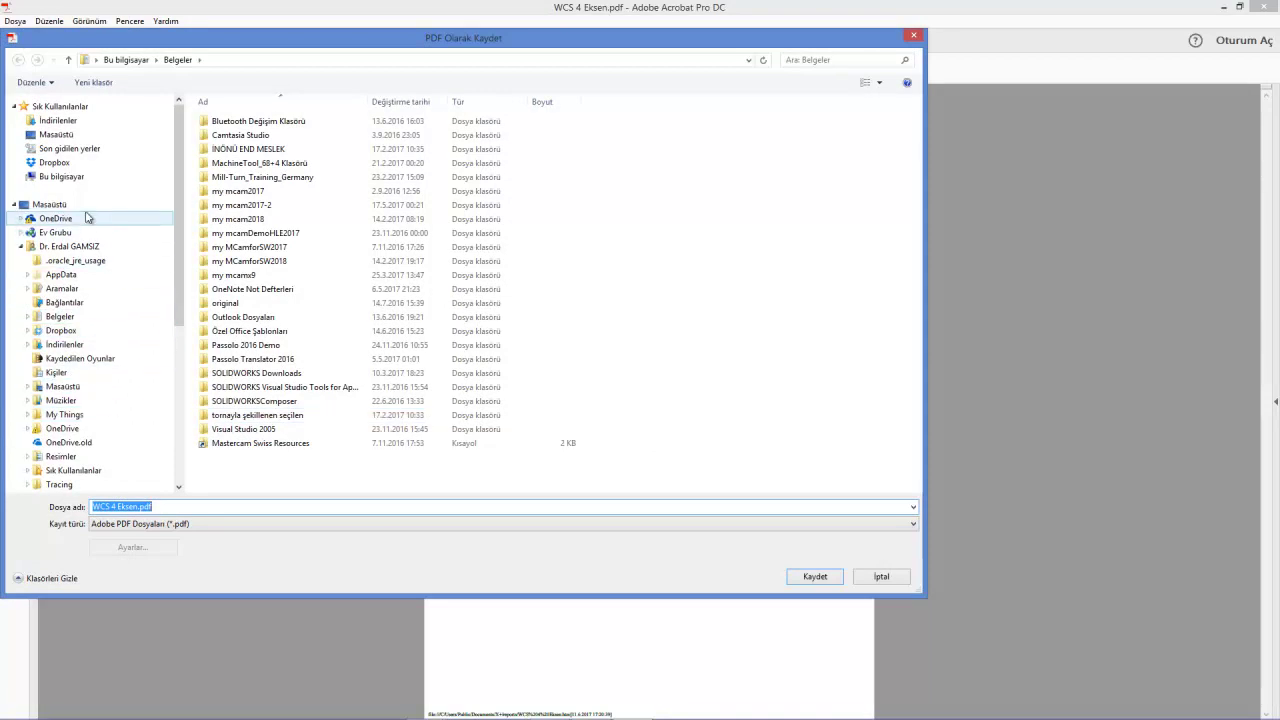
{"action": "left_click", "coordinate": [58, 136]}
{"action": "left_click", "coordinate": [140, 507]}
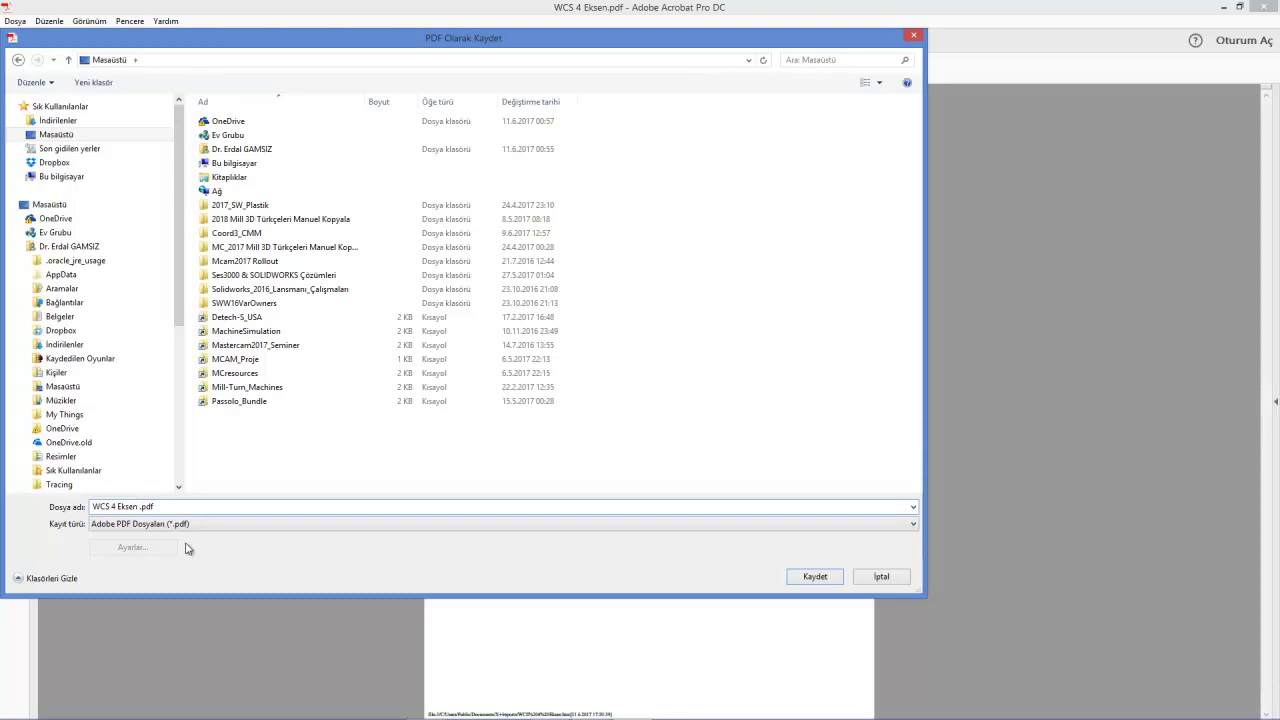
{"action": "type", "text": "Oper"}
{"action": "type", "text": "Ayar"}
{"action": "key", "text": "Return"}
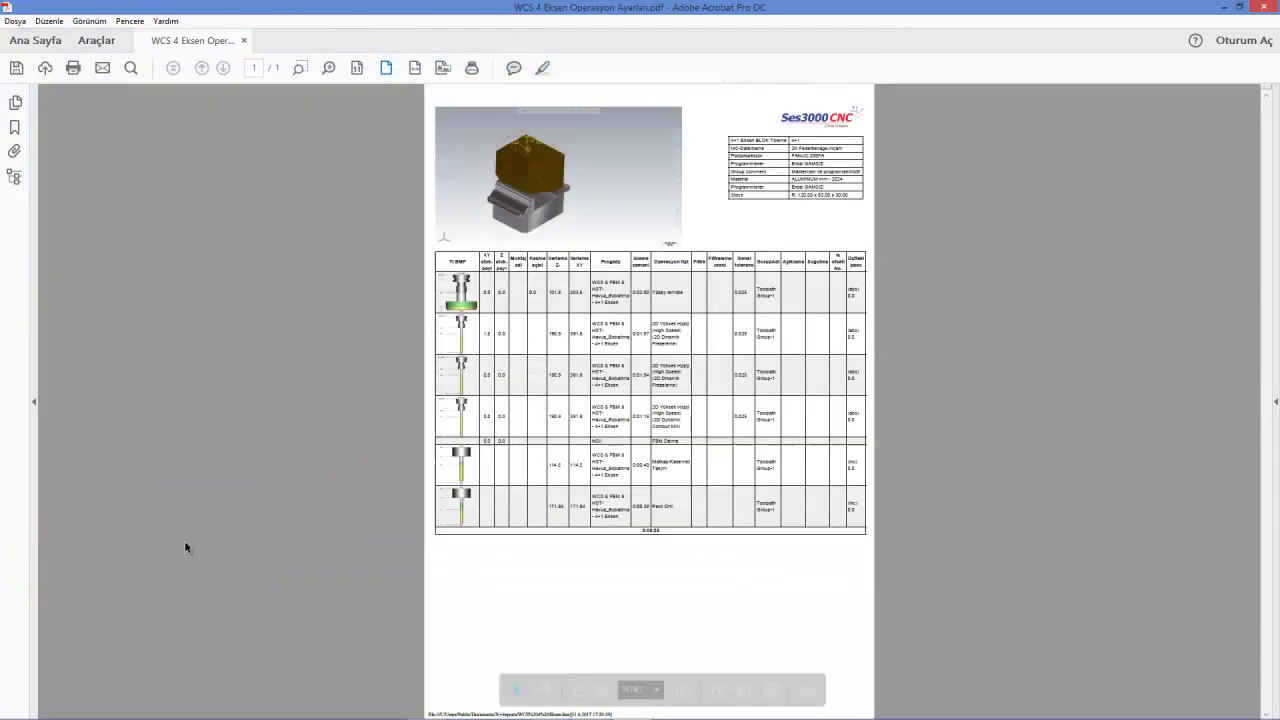
{"action": "left_click", "coordinate": [1268, 10]}
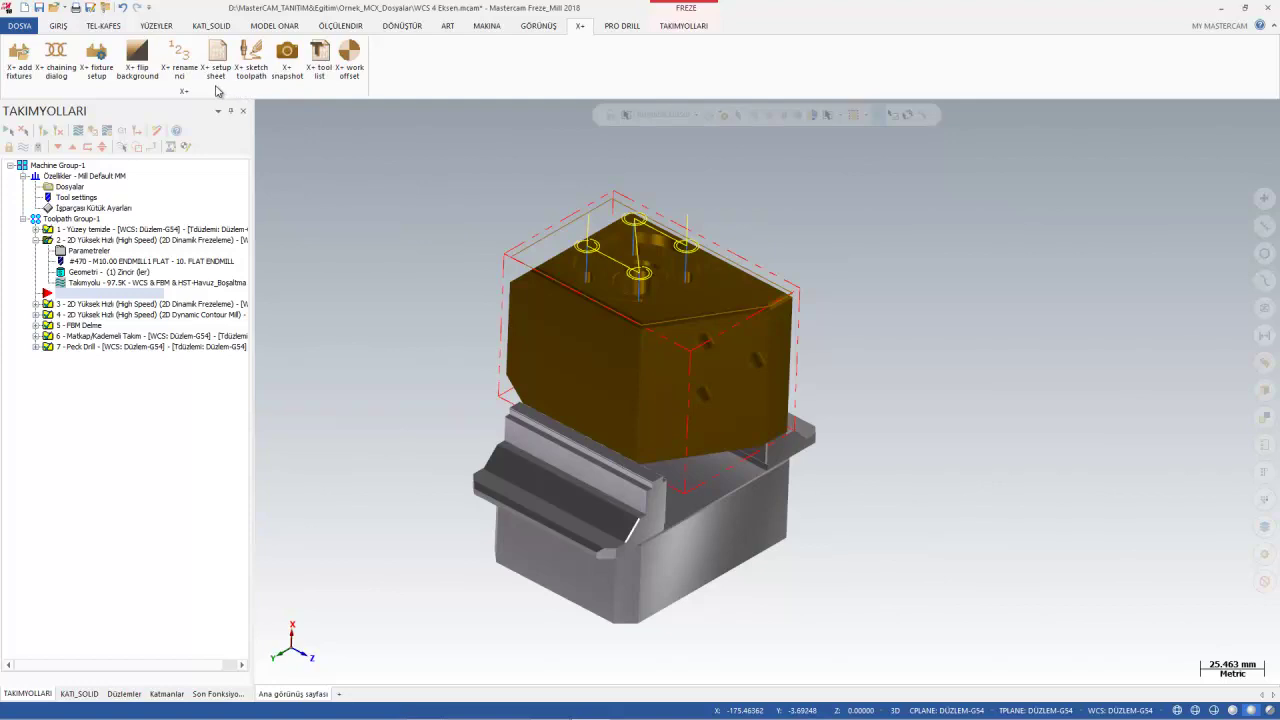
Set tool list header rows to MC-Dosyaadi, Tam MC-Dosyaadi, Son İşlemci (Post) and Kütük
{"action": "left_click", "coordinate": [317, 62]}
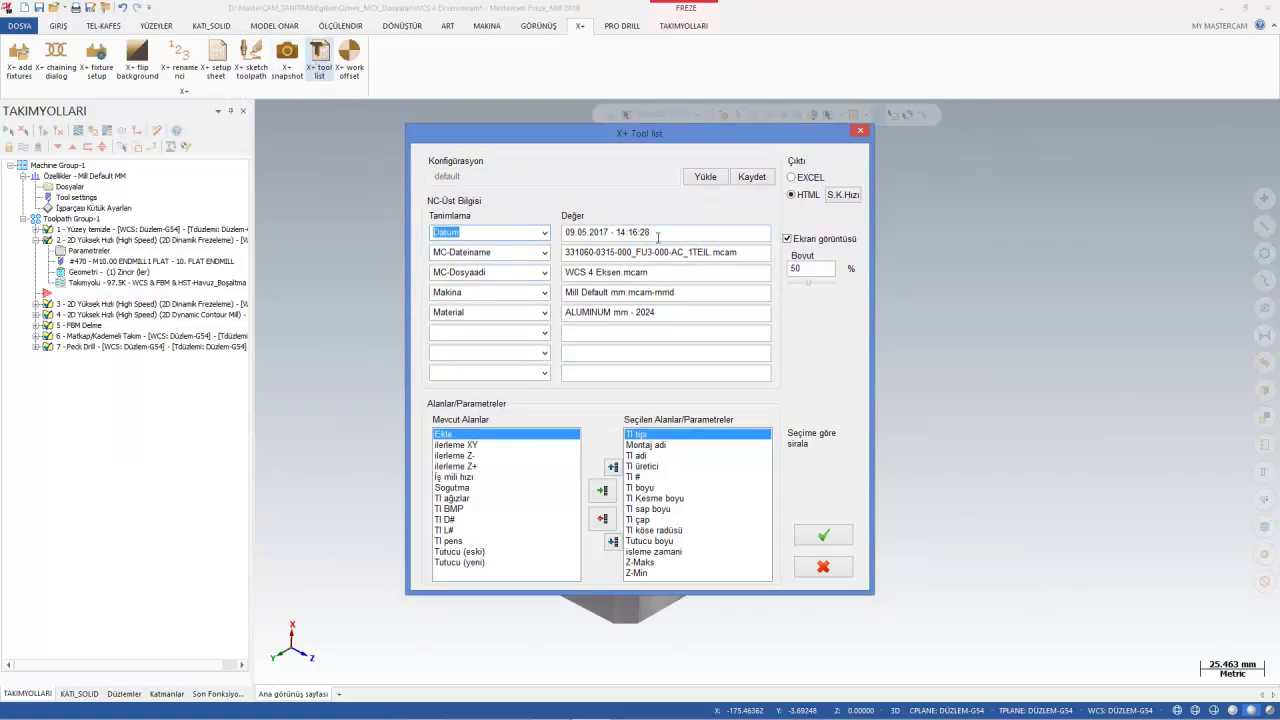
{"action": "left_click", "coordinate": [548, 258]}
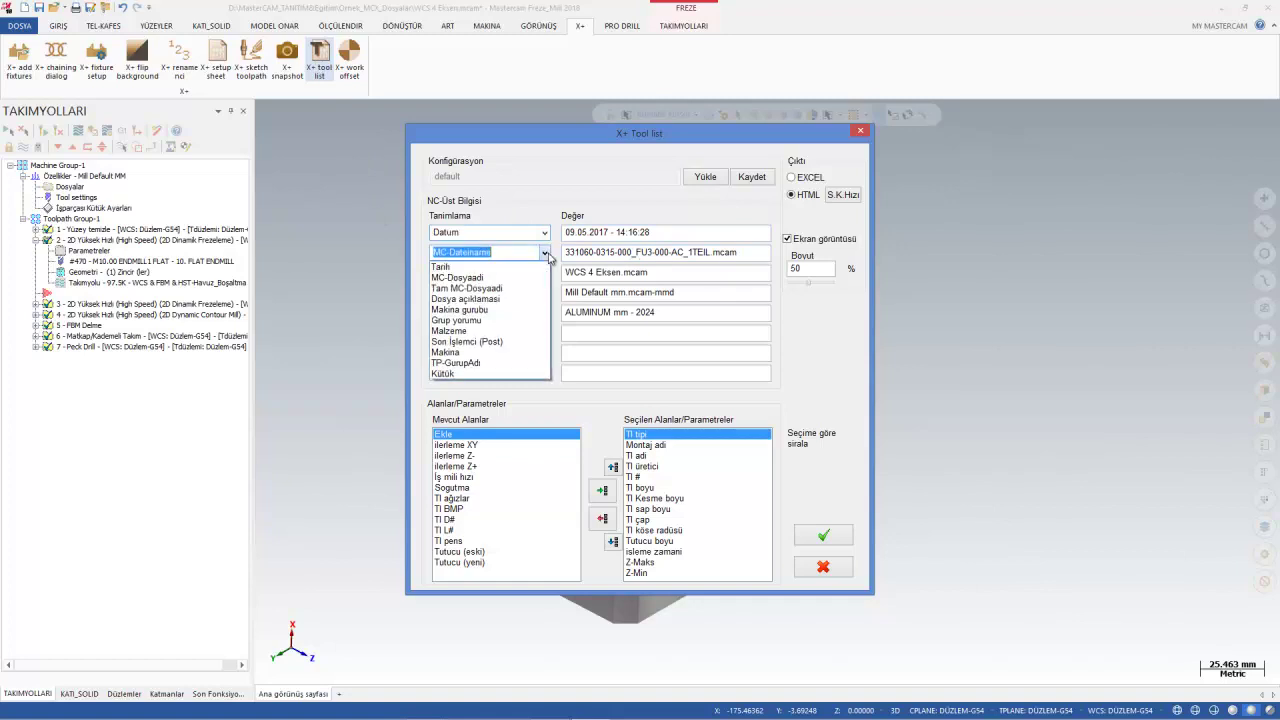
{"action": "left_click", "coordinate": [485, 272]}
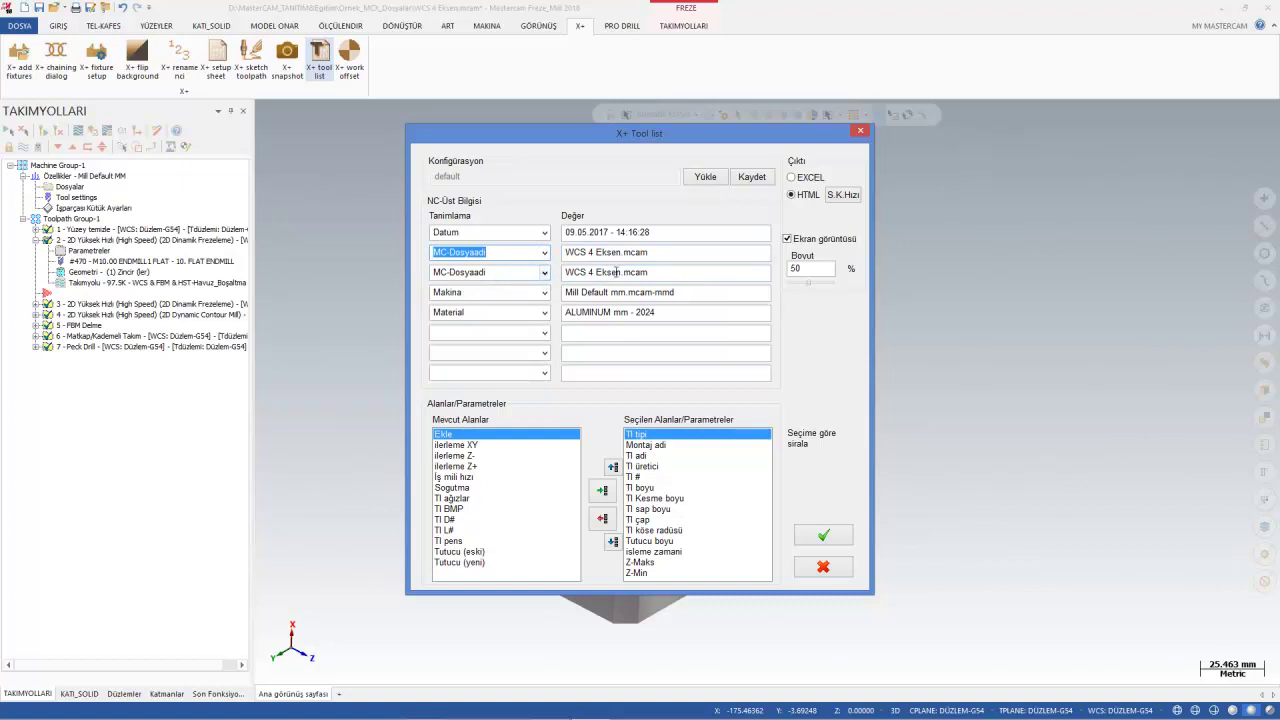
{"action": "left_click", "coordinate": [541, 273]}
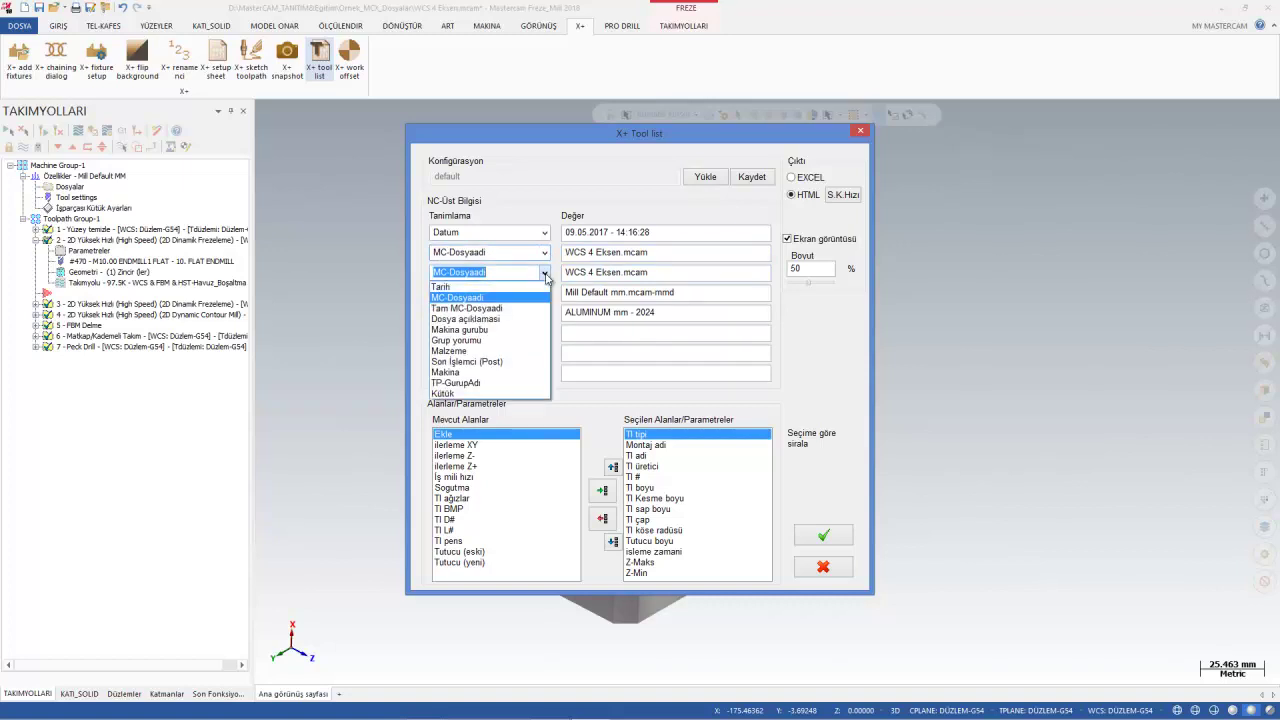
{"action": "left_click", "coordinate": [510, 310]}
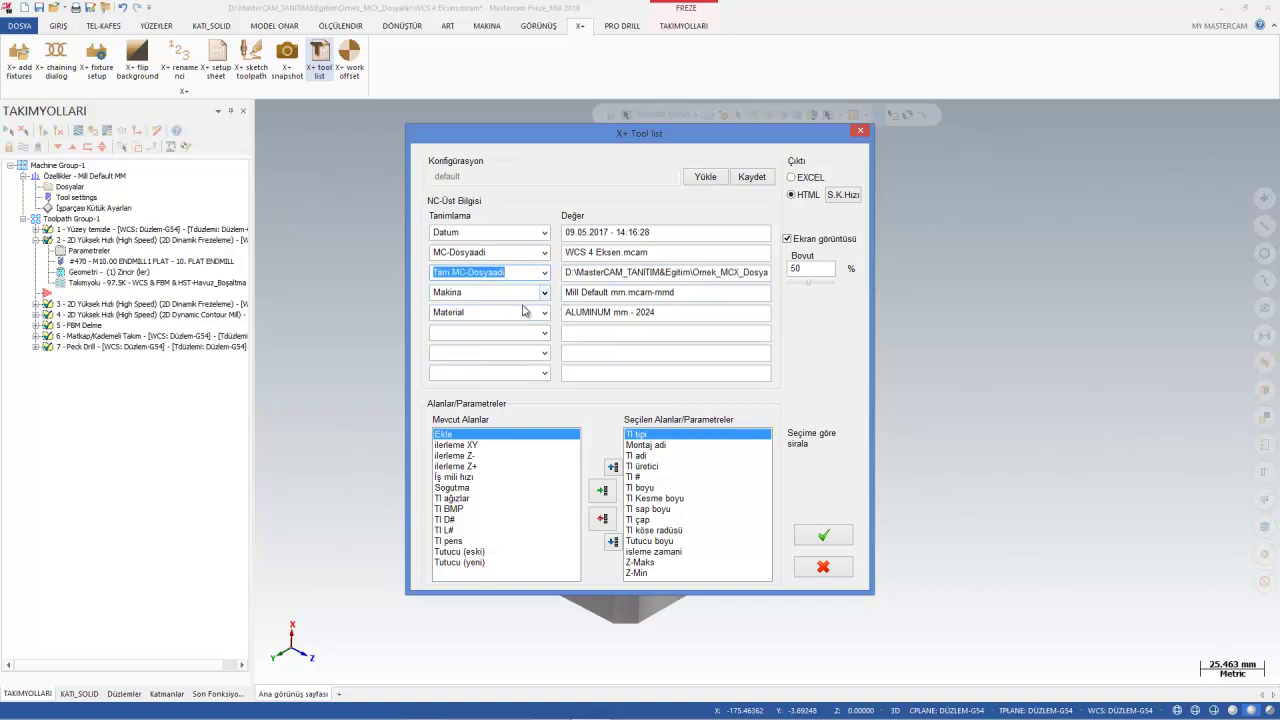
{"action": "left_click", "coordinate": [544, 333]}
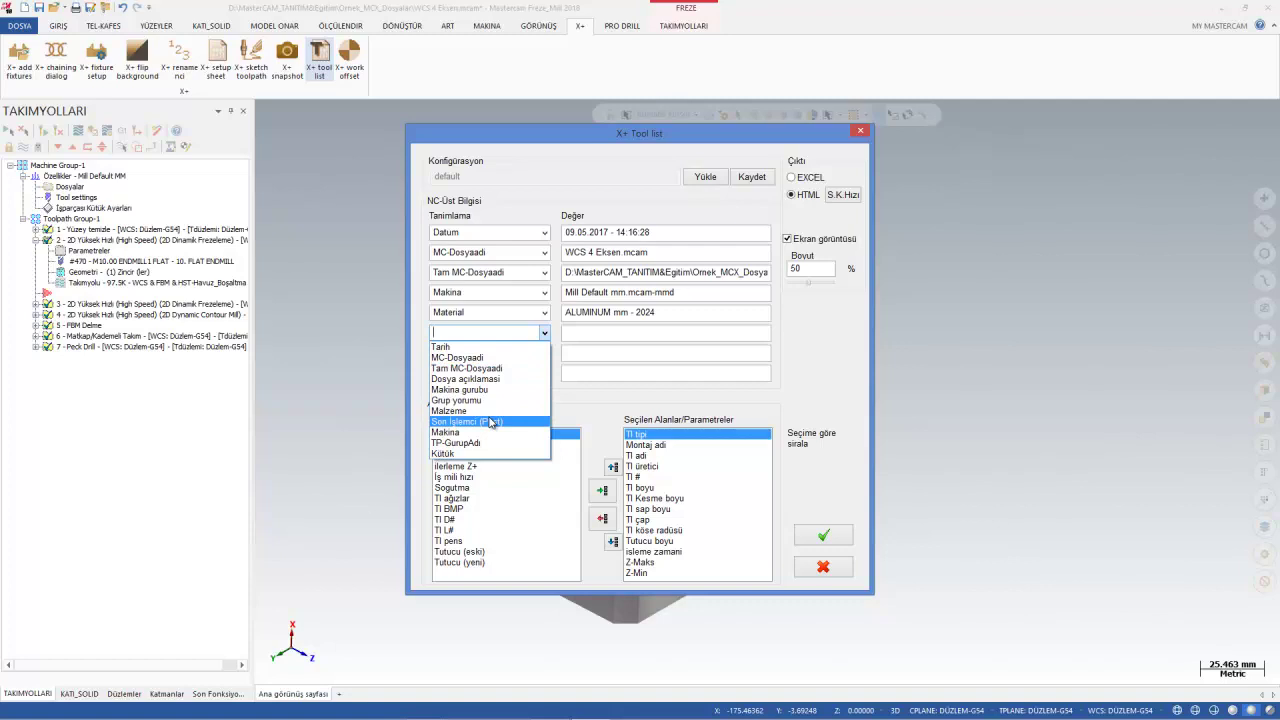
{"action": "left_click", "coordinate": [491, 423]}
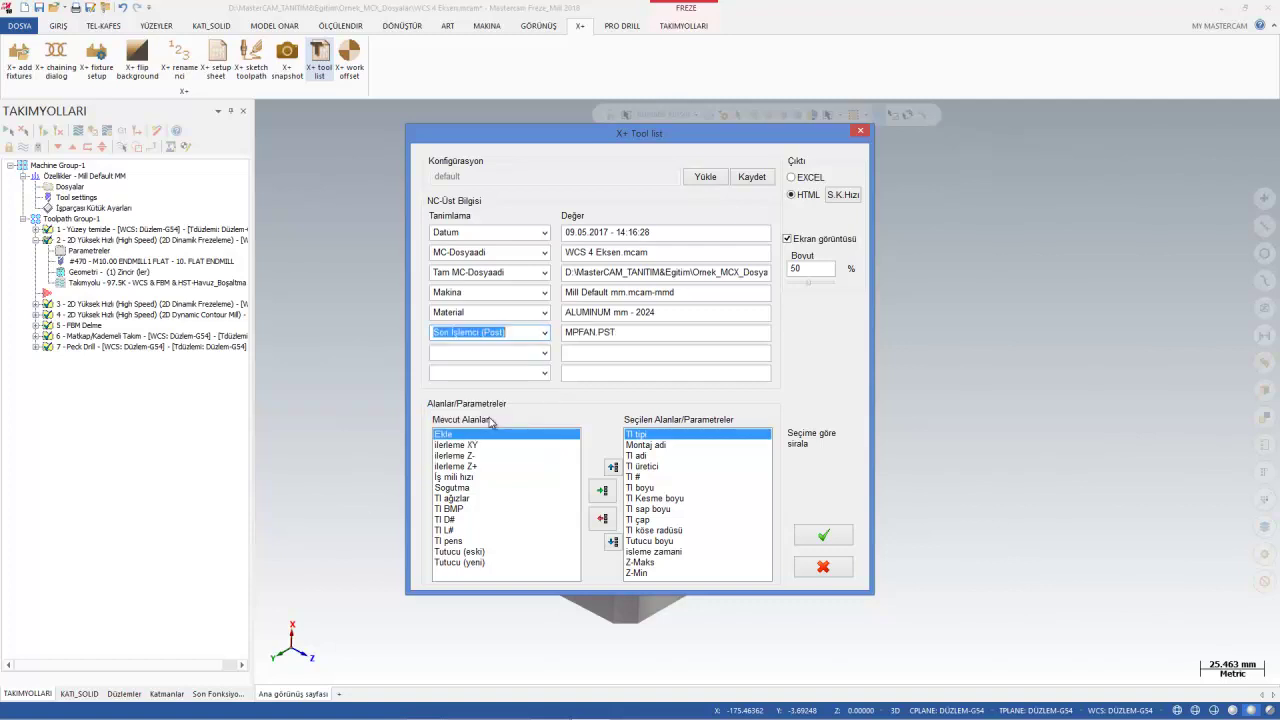
{"action": "left_click", "coordinate": [525, 353]}
{"action": "left_click", "coordinate": [543, 355]}
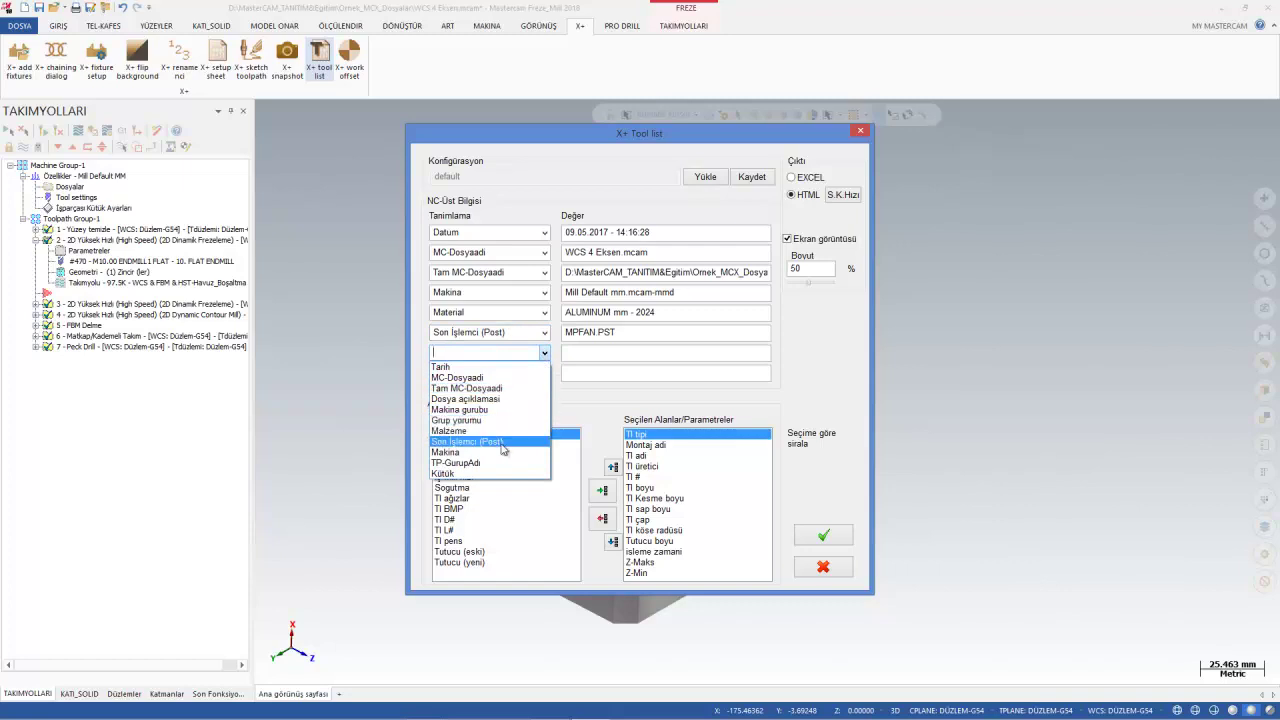
{"action": "left_click", "coordinate": [486, 473]}
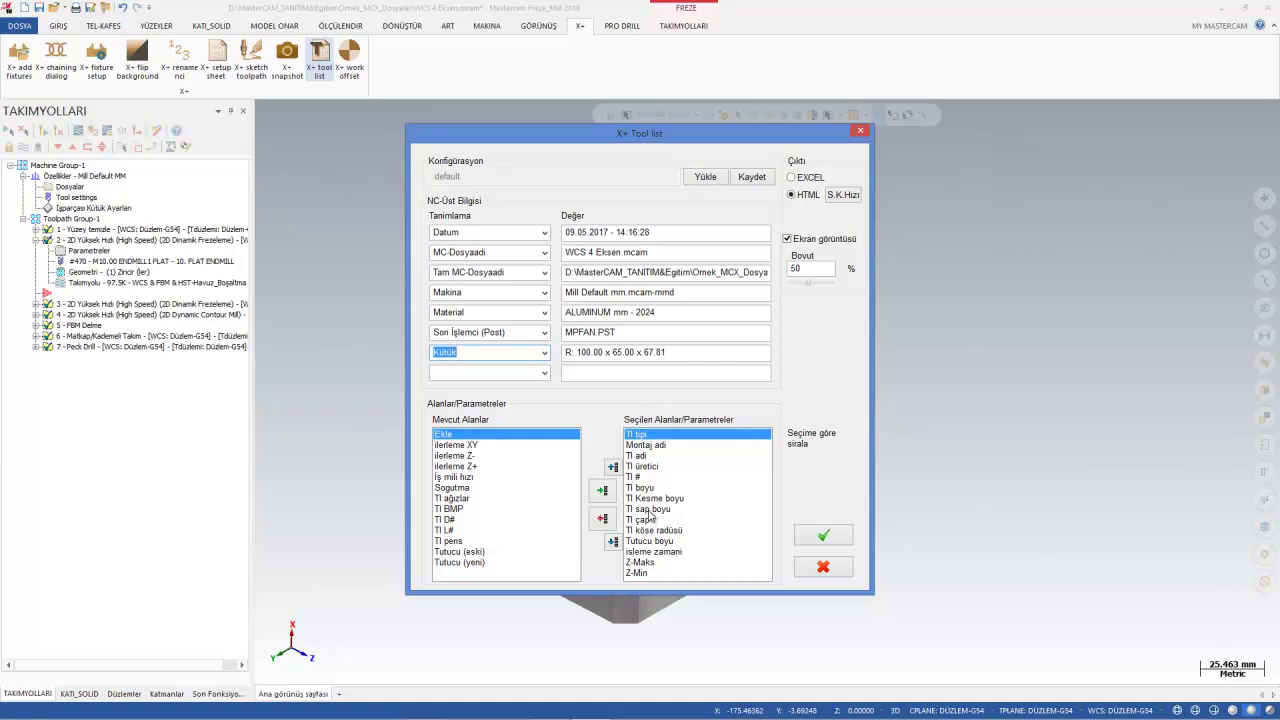
Remove the Tl sap boyu column and generate the tool list report
{"action": "left_click", "coordinate": [649, 510]}
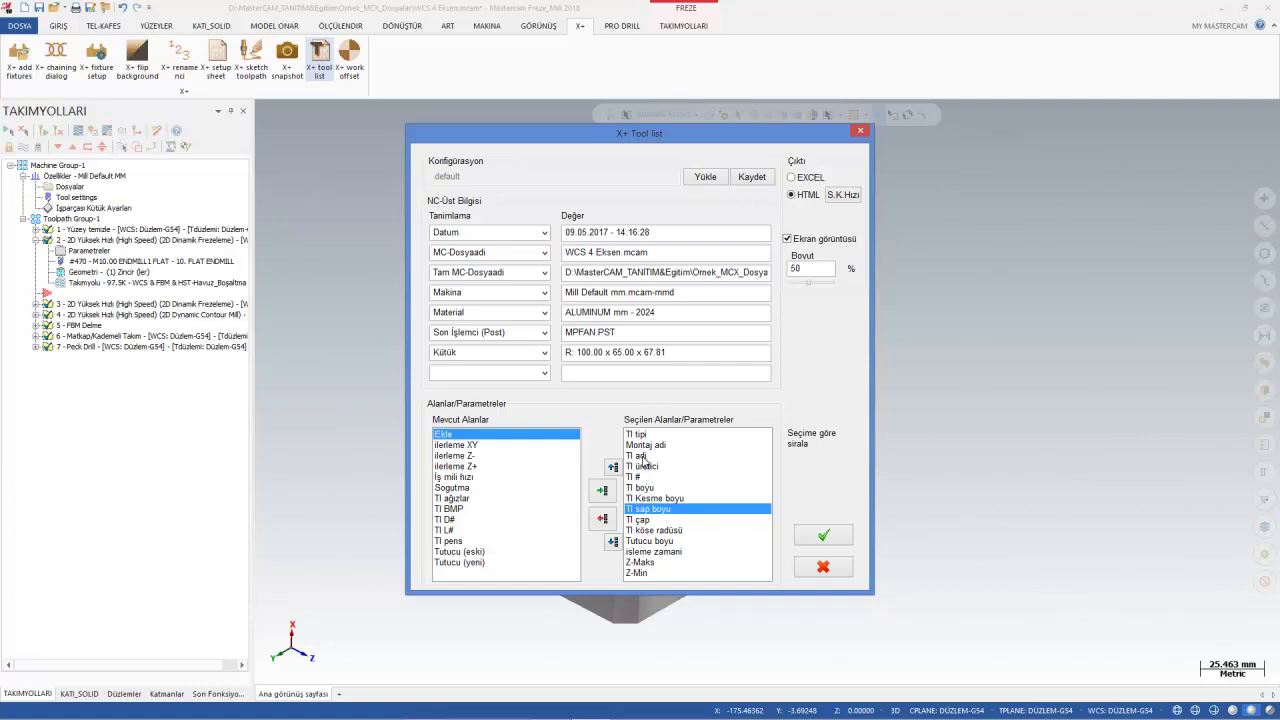
{"action": "left_click", "coordinate": [602, 518]}
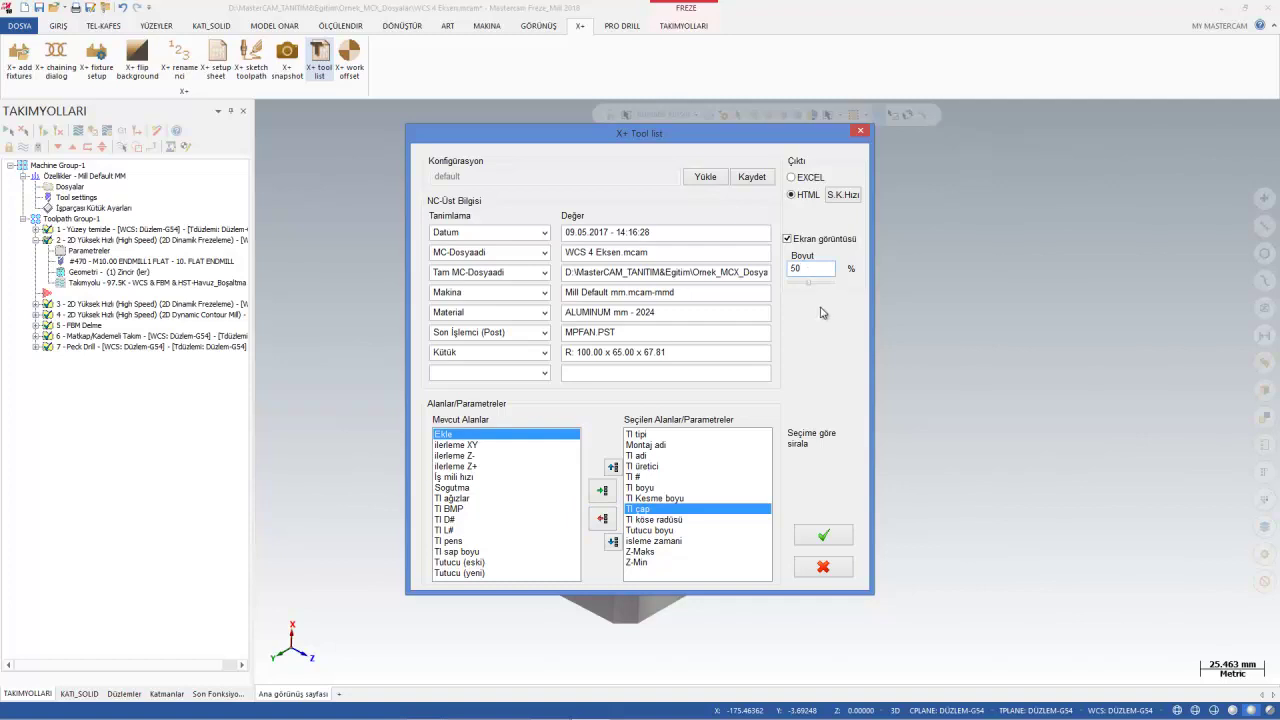
{"action": "left_click", "coordinate": [818, 535]}
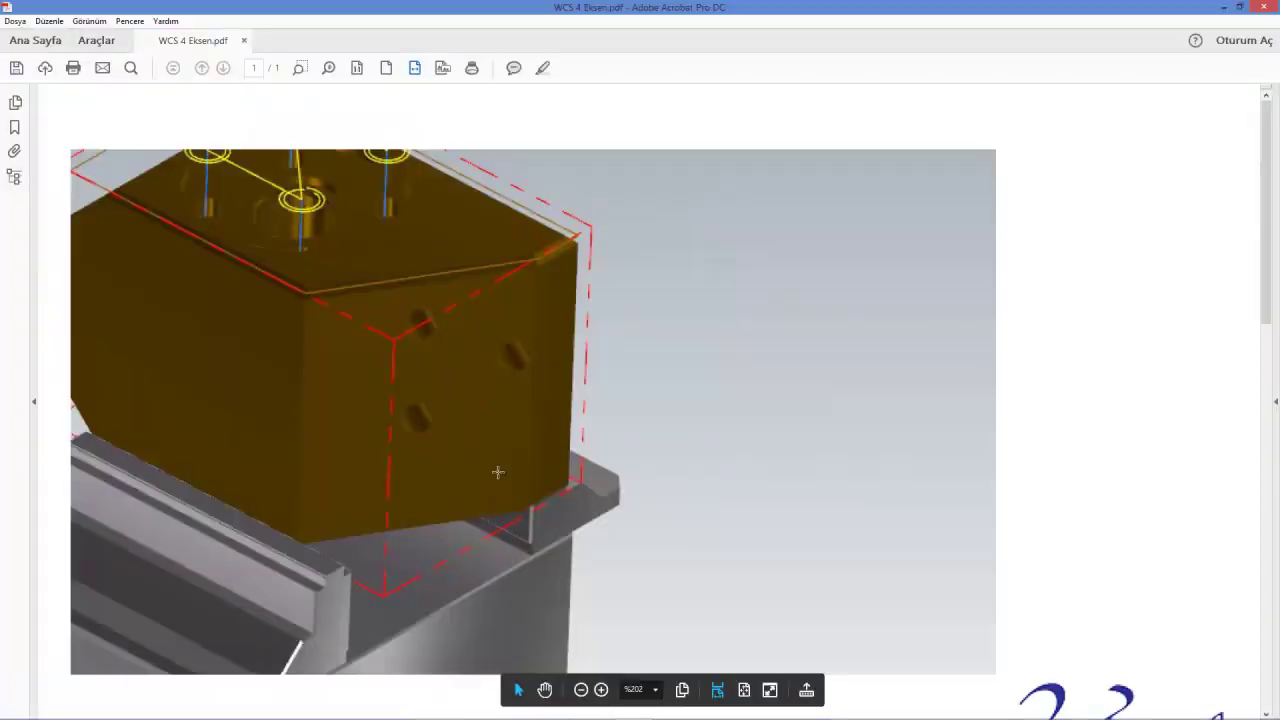
Fit the tool list report page, then zoom in and scroll through the tool table
{"action": "left_click", "coordinate": [387, 68]}
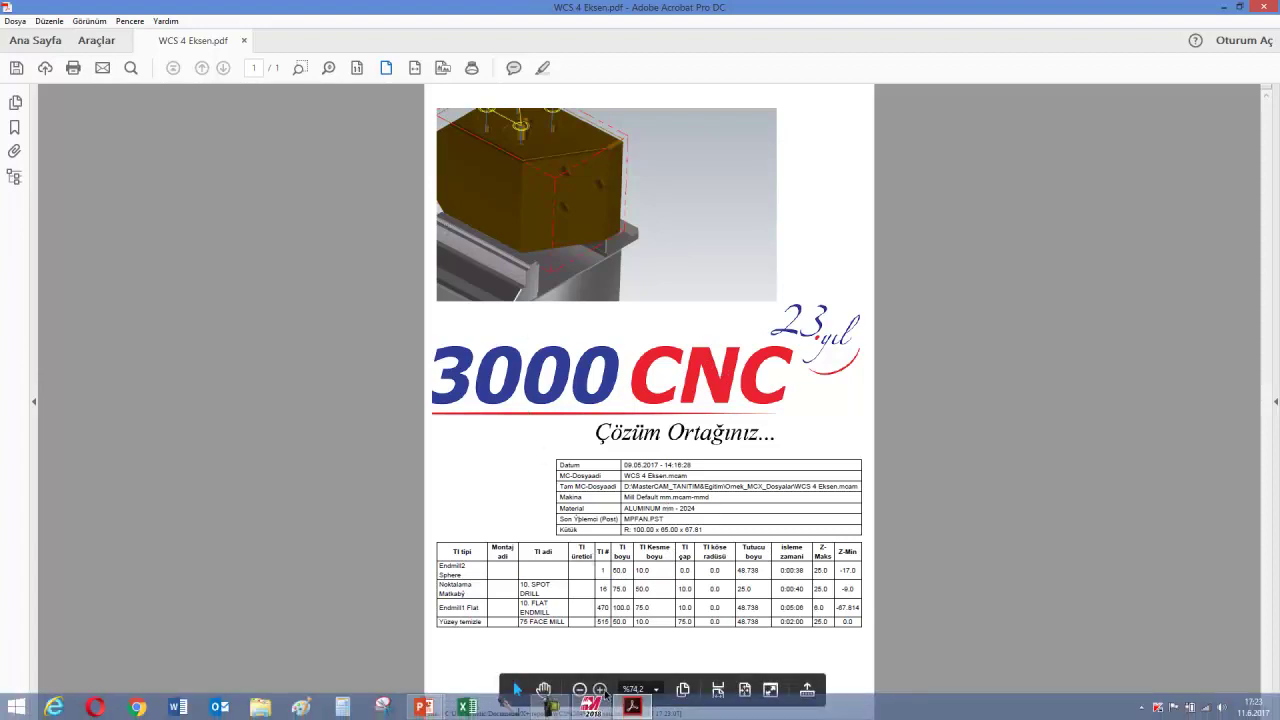
{"action": "left_click", "coordinate": [601, 689]}
{"action": "left_click", "coordinate": [601, 689]}
{"action": "scroll", "coordinate": [590, 500], "scroll_direction": "down", "scroll_amount": 3}
{"action": "scroll", "coordinate": [590, 480], "scroll_direction": "down", "scroll_amount": 3}
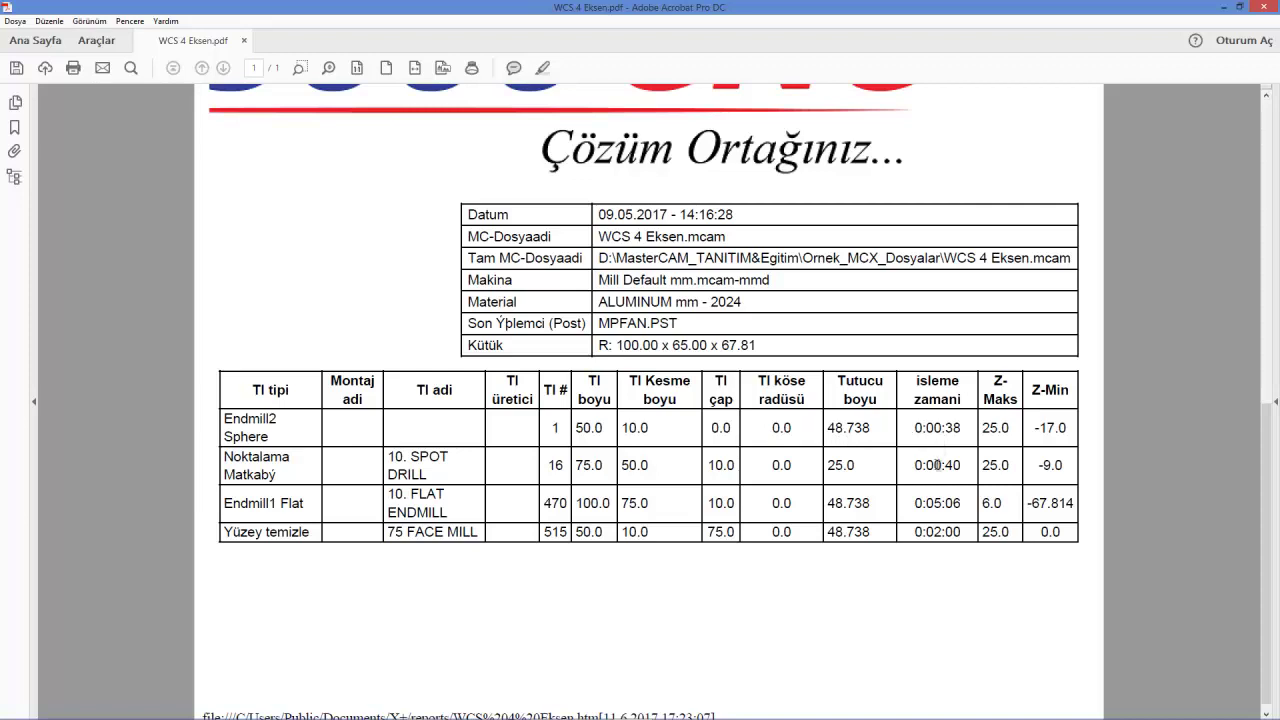
{"action": "scroll", "coordinate": [747, 488], "scroll_direction": "up", "scroll_amount": 1}
{"action": "scroll", "coordinate": [740, 470], "scroll_direction": "up", "scroll_amount": 2}
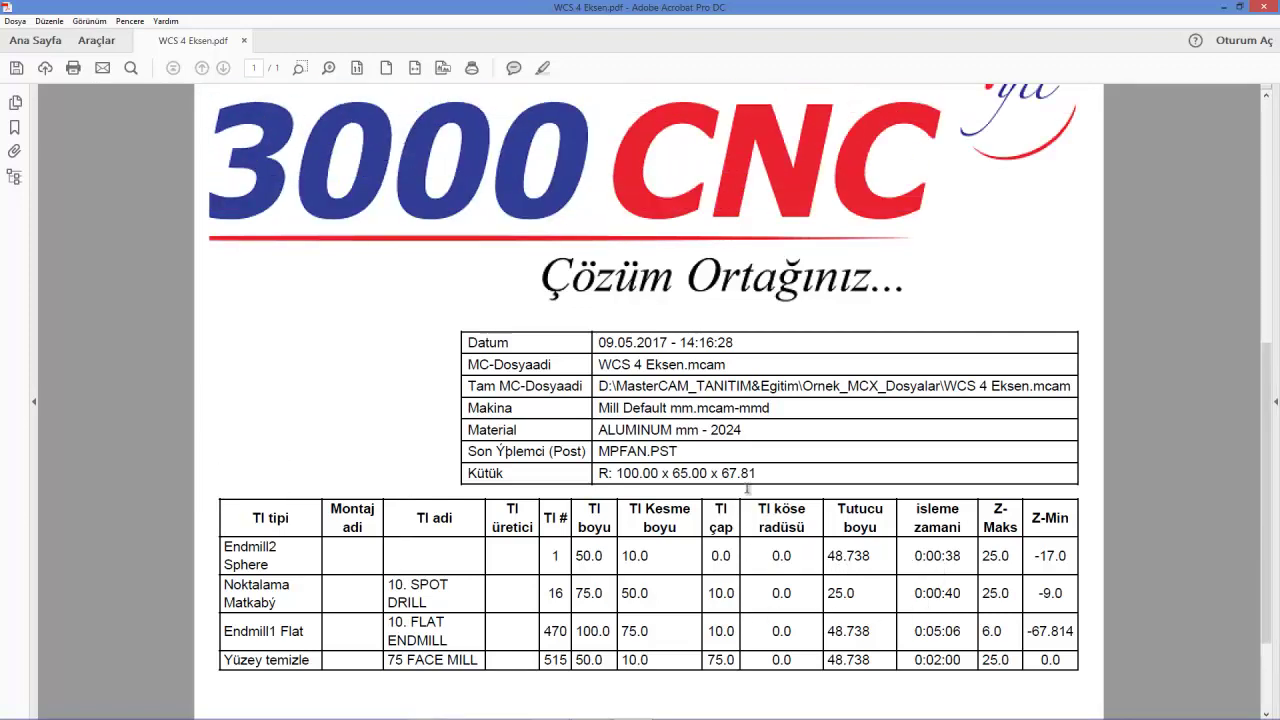
{"action": "scroll", "coordinate": [714, 446], "scroll_direction": "up", "scroll_amount": 3}
Return to the full-page view and close WCS 4 Eksen.pdf without saving changes
{"action": "left_click", "coordinate": [388, 69]}
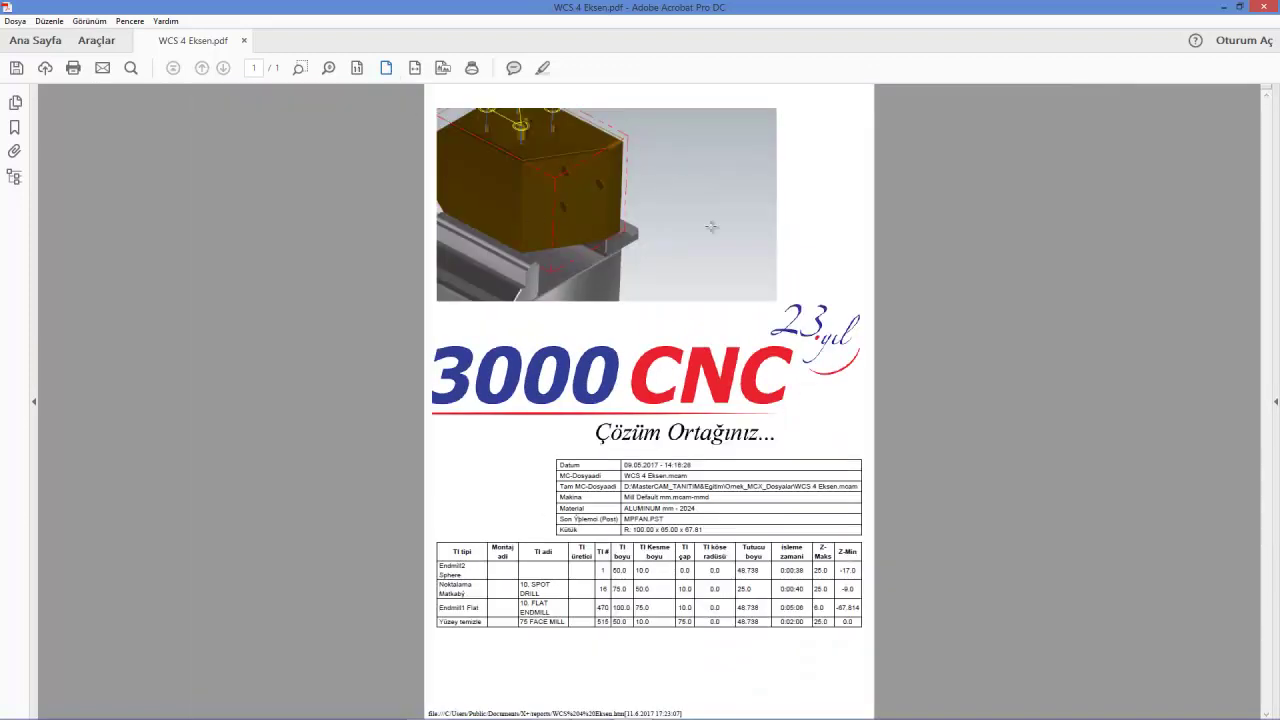
{"action": "left_click", "coordinate": [1263, 8]}
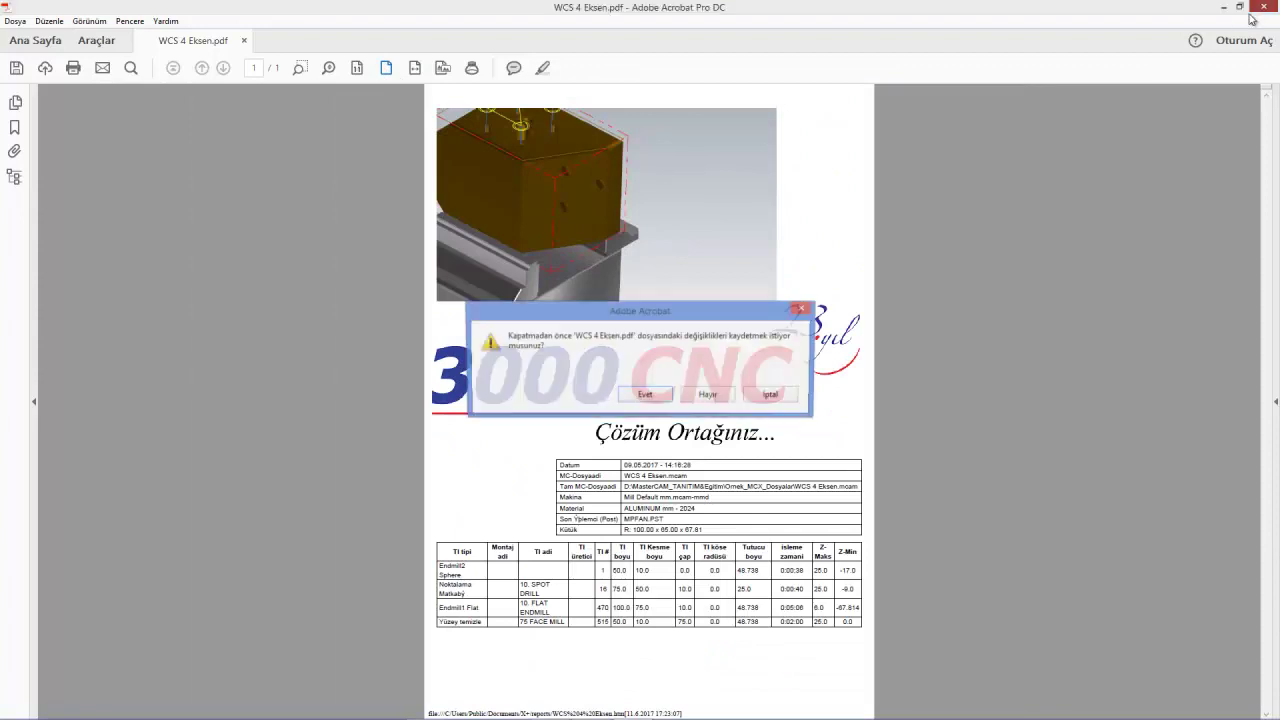
{"action": "left_click", "coordinate": [716, 393]}
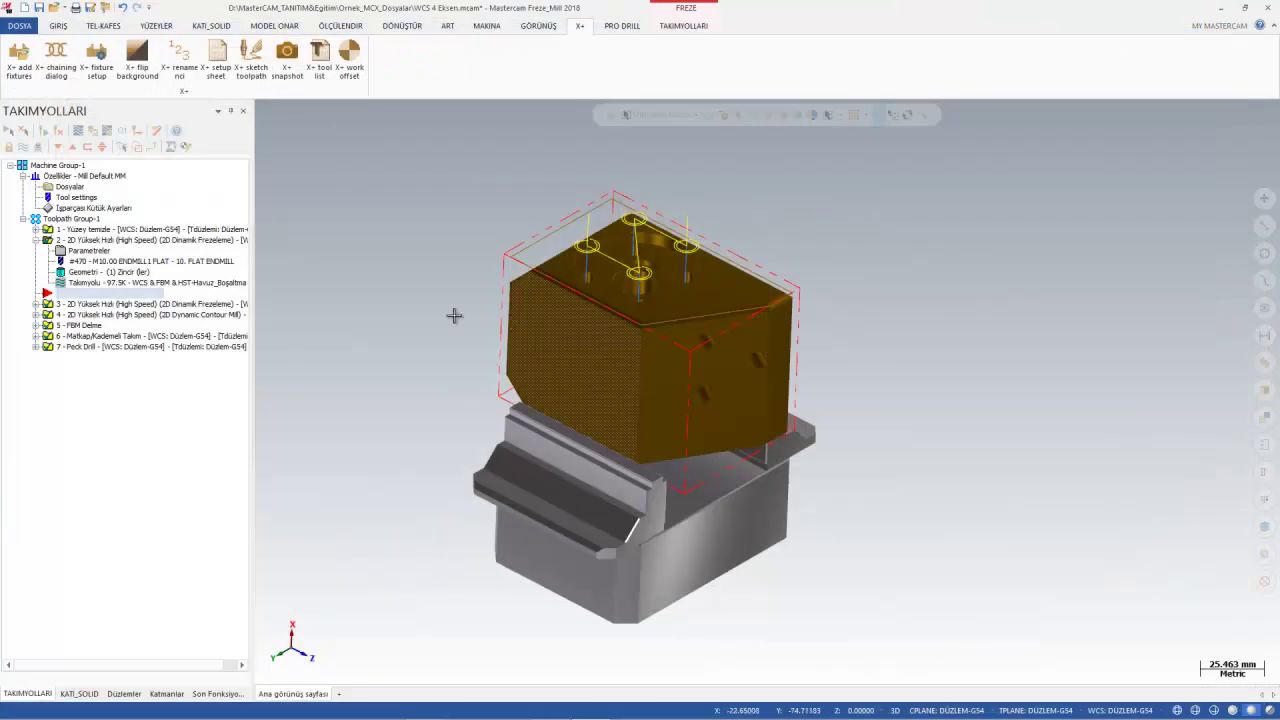